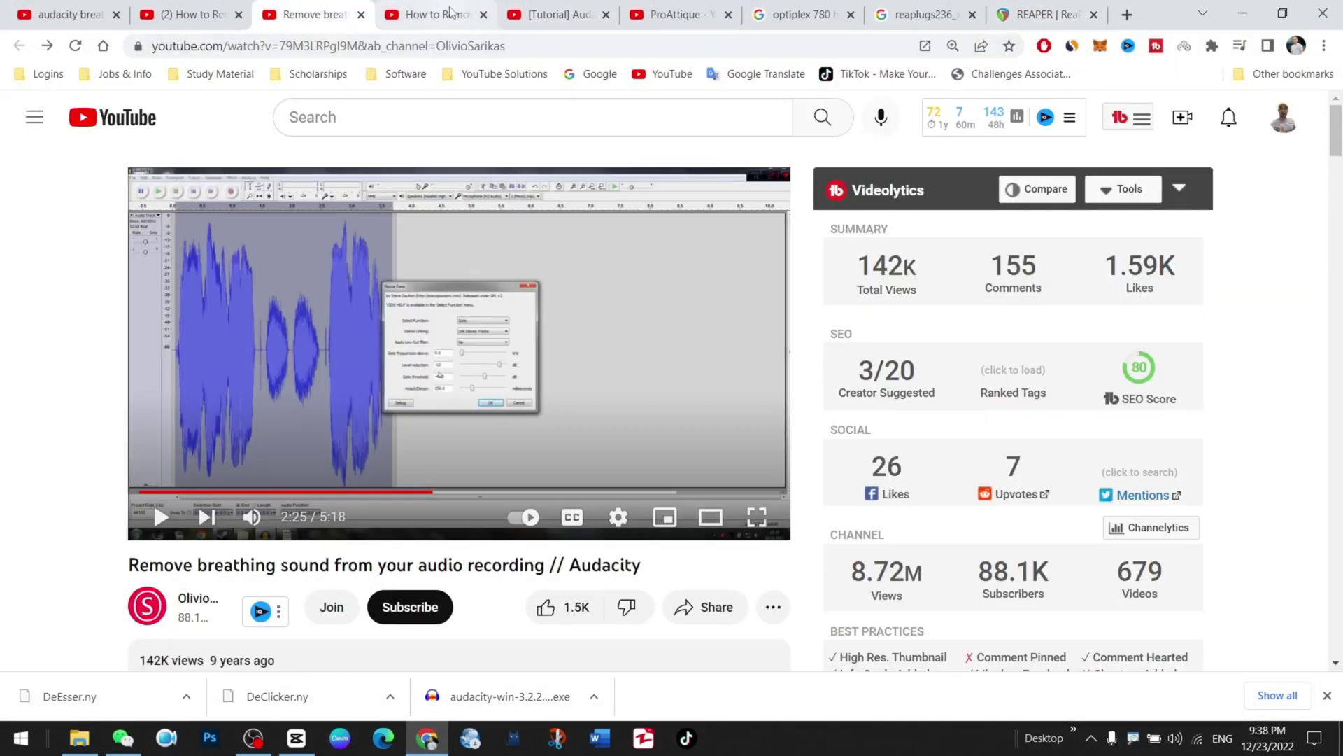
# Switch Chrome to the reaper.fm/reaplugs tab, then show the obs sound base plugin folder.
pyautogui.click(451, 12)
pyautogui.click(556, 14)
pyautogui.click(679, 13)
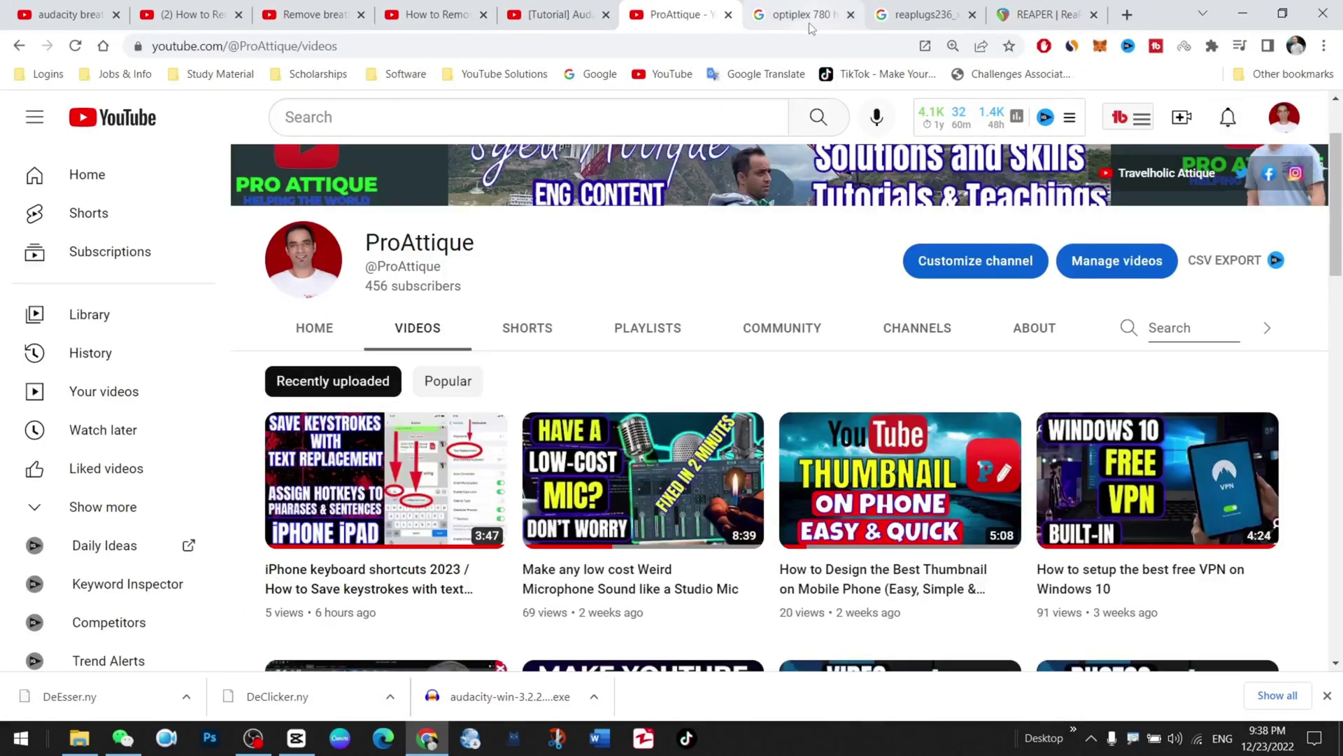
pyautogui.moveTo(809, 26)
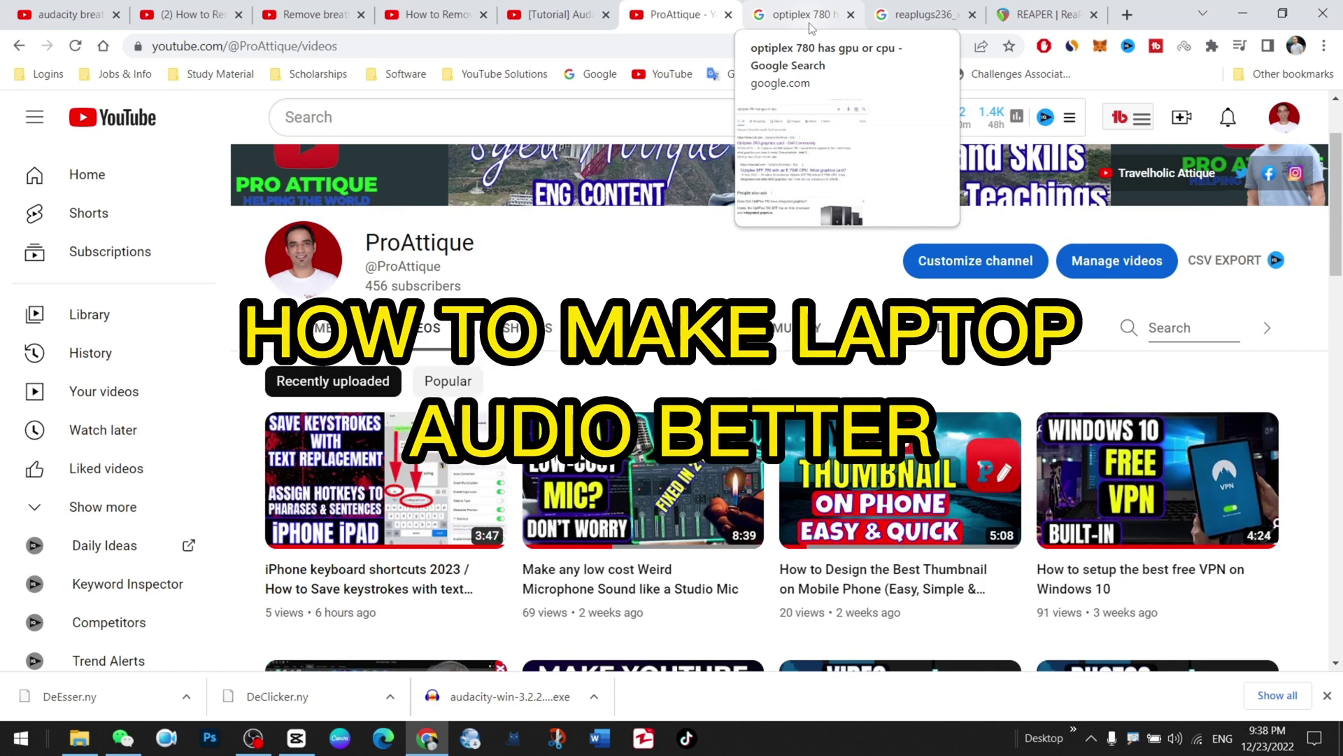
pyautogui.click(1047, 14)
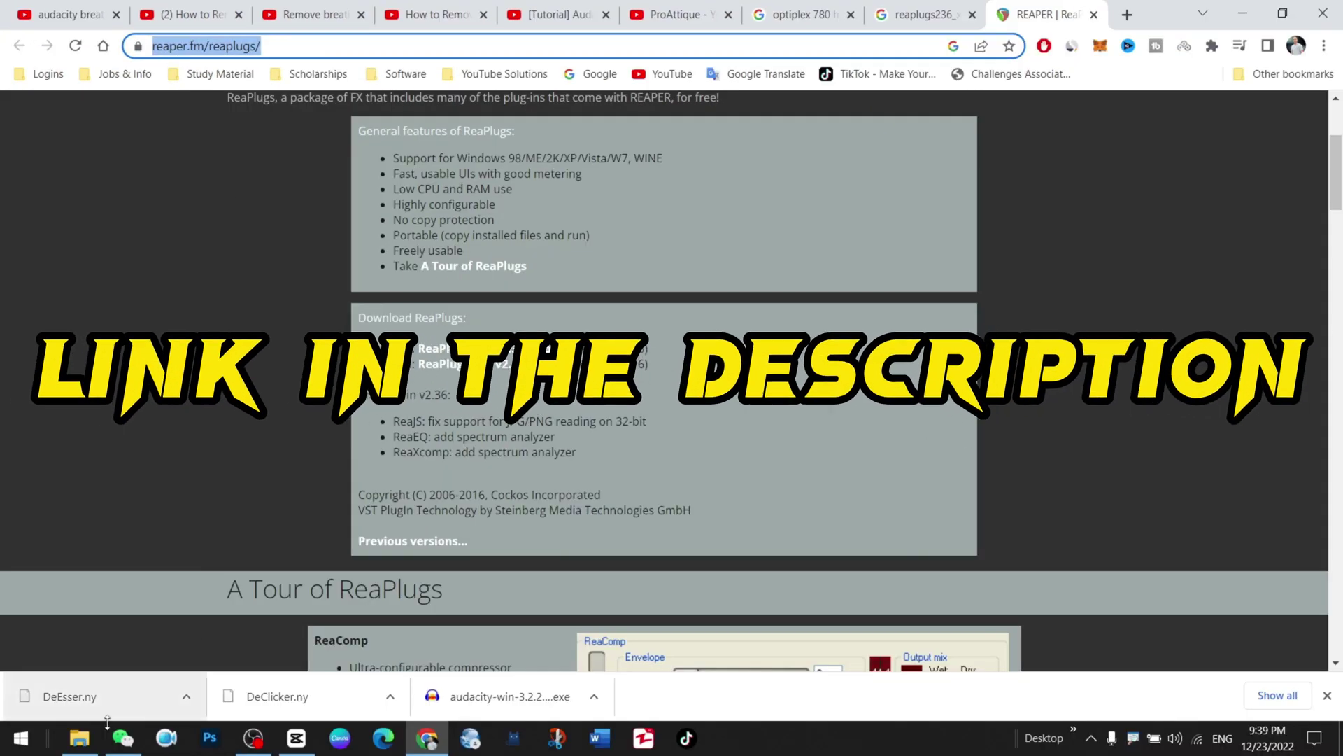
pyautogui.click(105, 647)
# Select reaplugs236_x64-install.exe, then minimize File Explorer and Chrome.
pyautogui.click(219, 242)
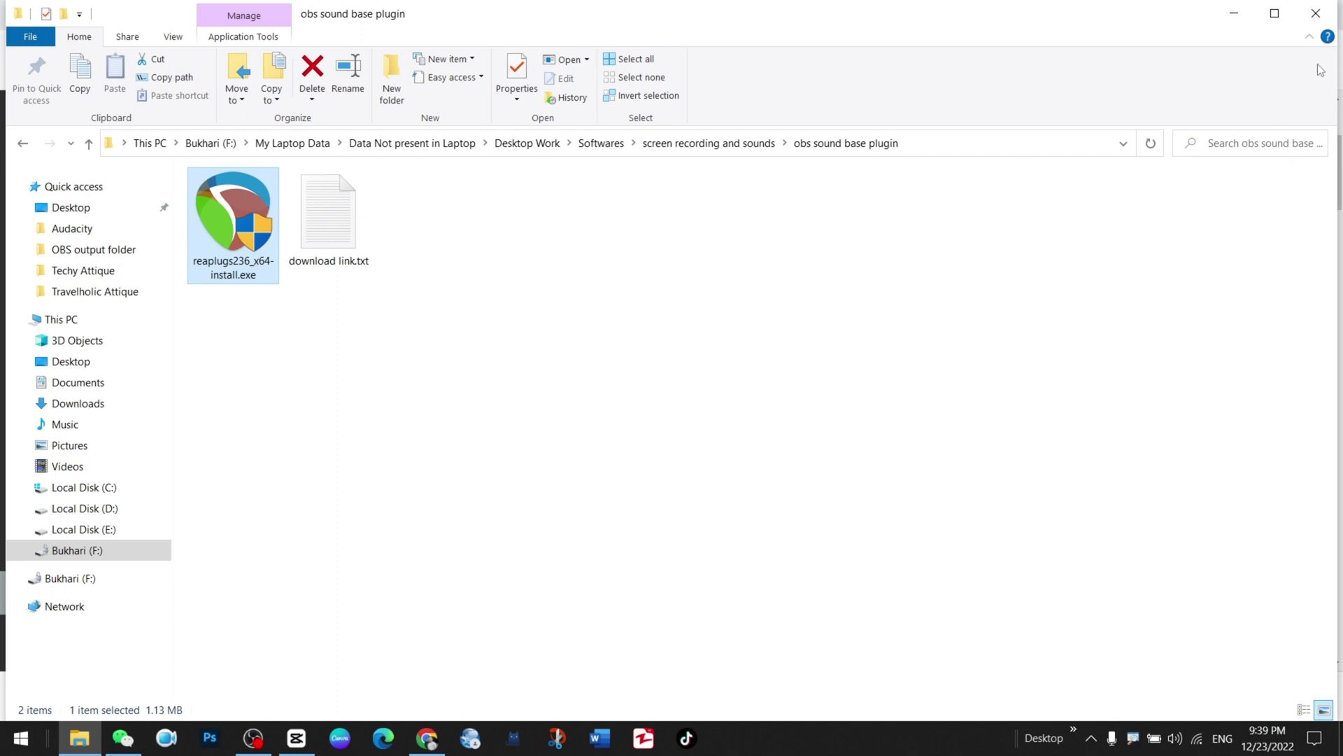
pyautogui.click(1234, 13)
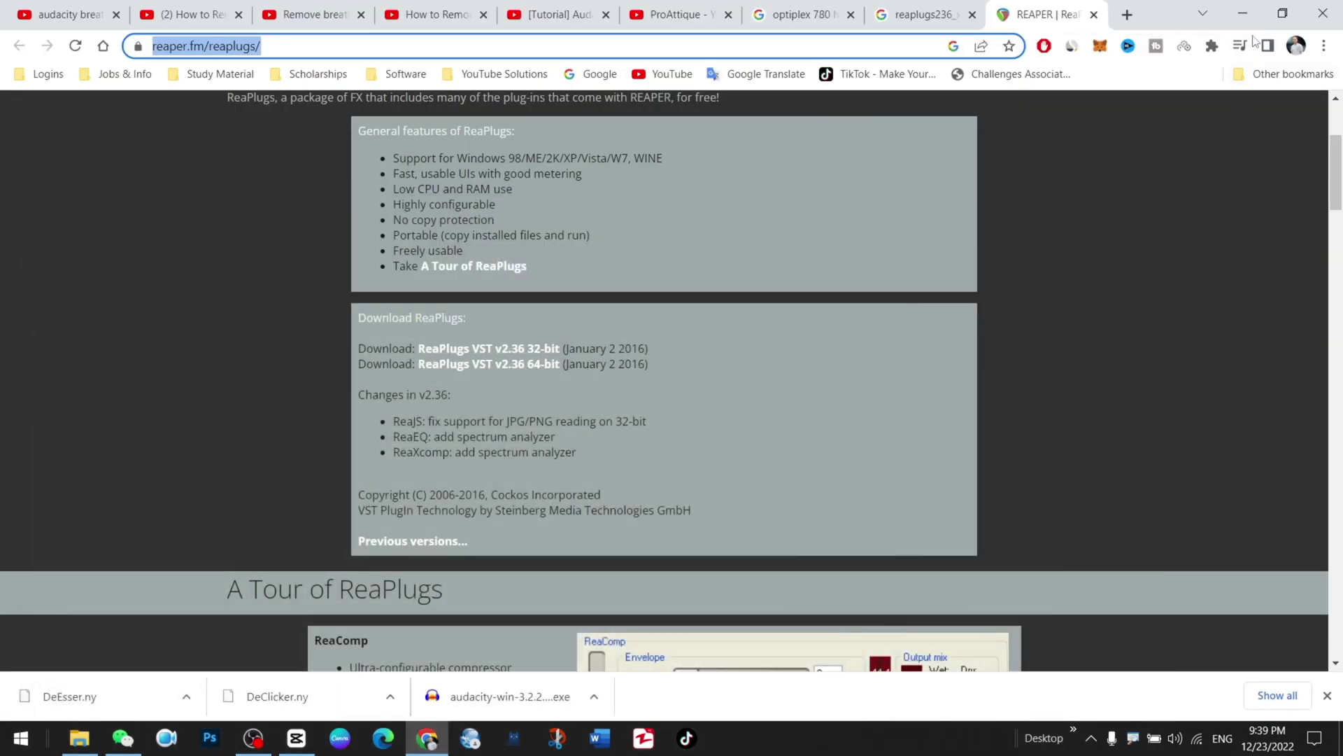
pyautogui.click(1243, 12)
# In OBS, add an Audio Input Capture source named 'laptop mic'.
pyautogui.moveTo(254, 737)
pyautogui.click(252, 654)
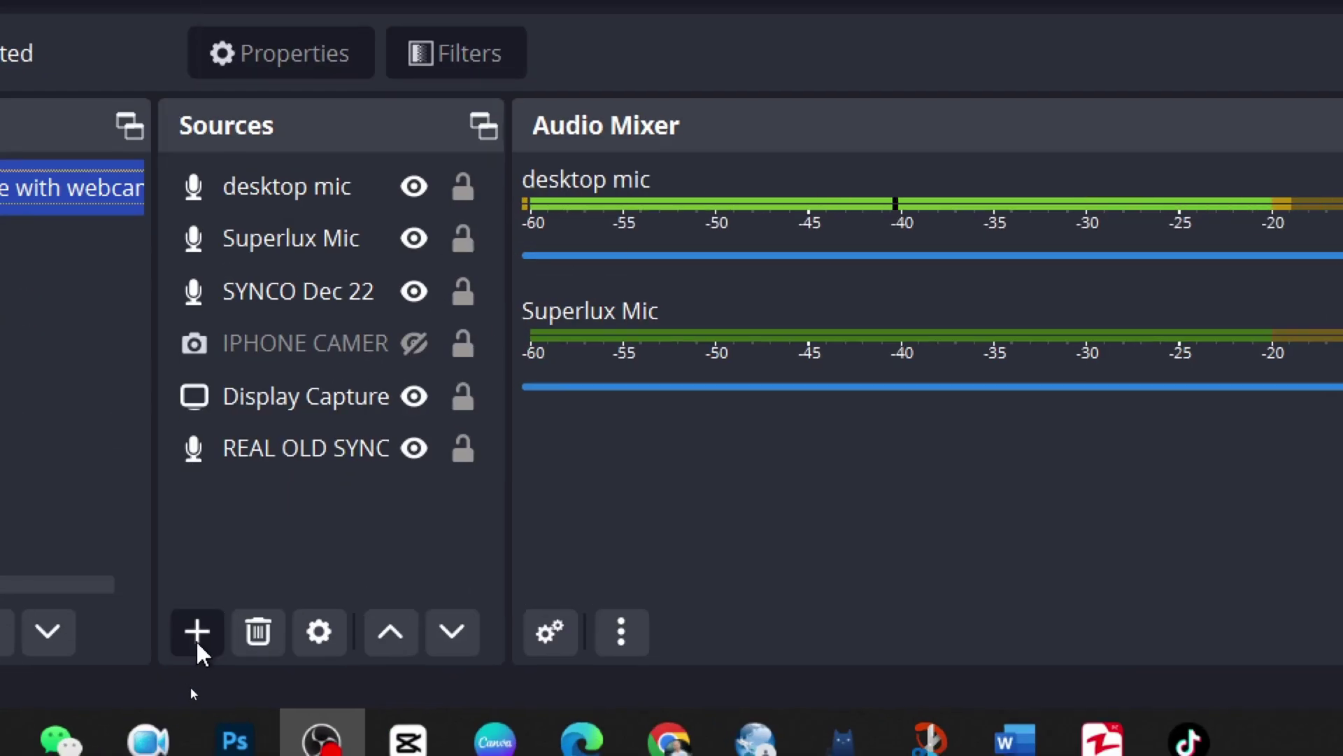
pyautogui.click(191, 682)
pyautogui.click(191, 684)
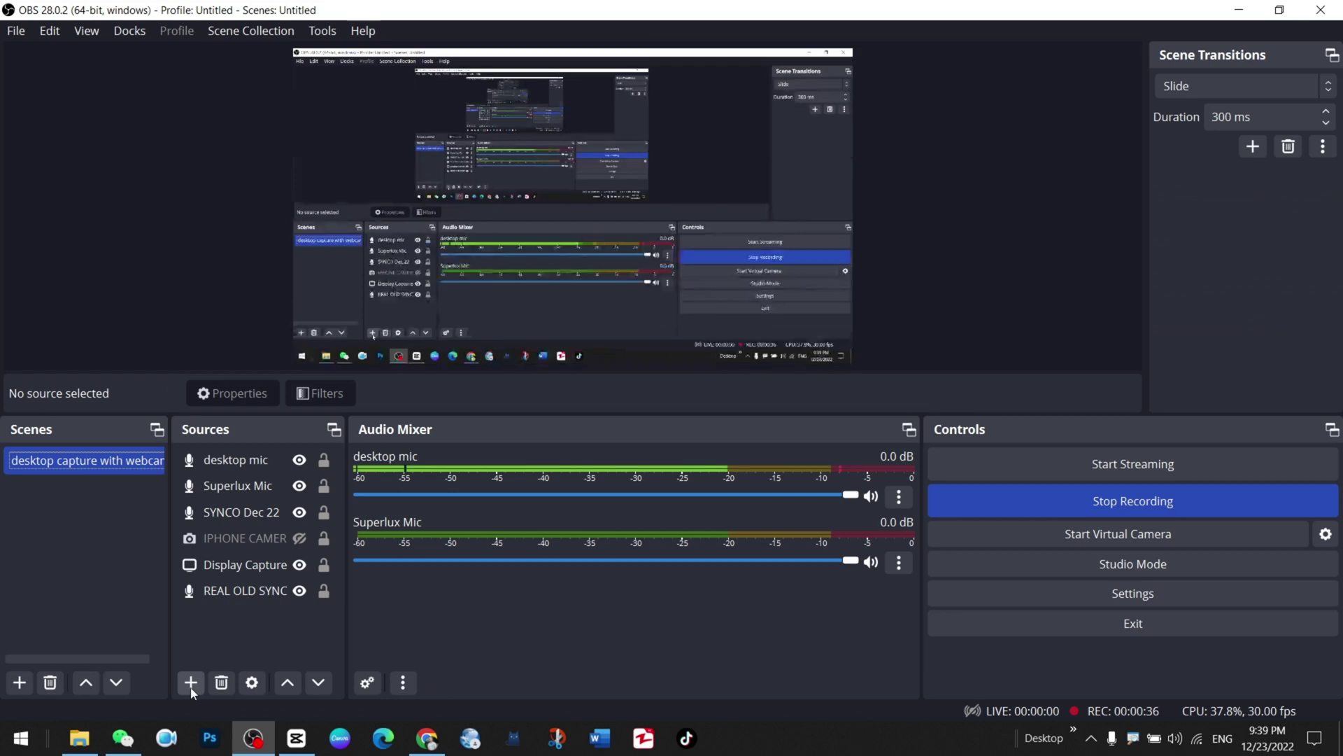
pyautogui.click(192, 688)
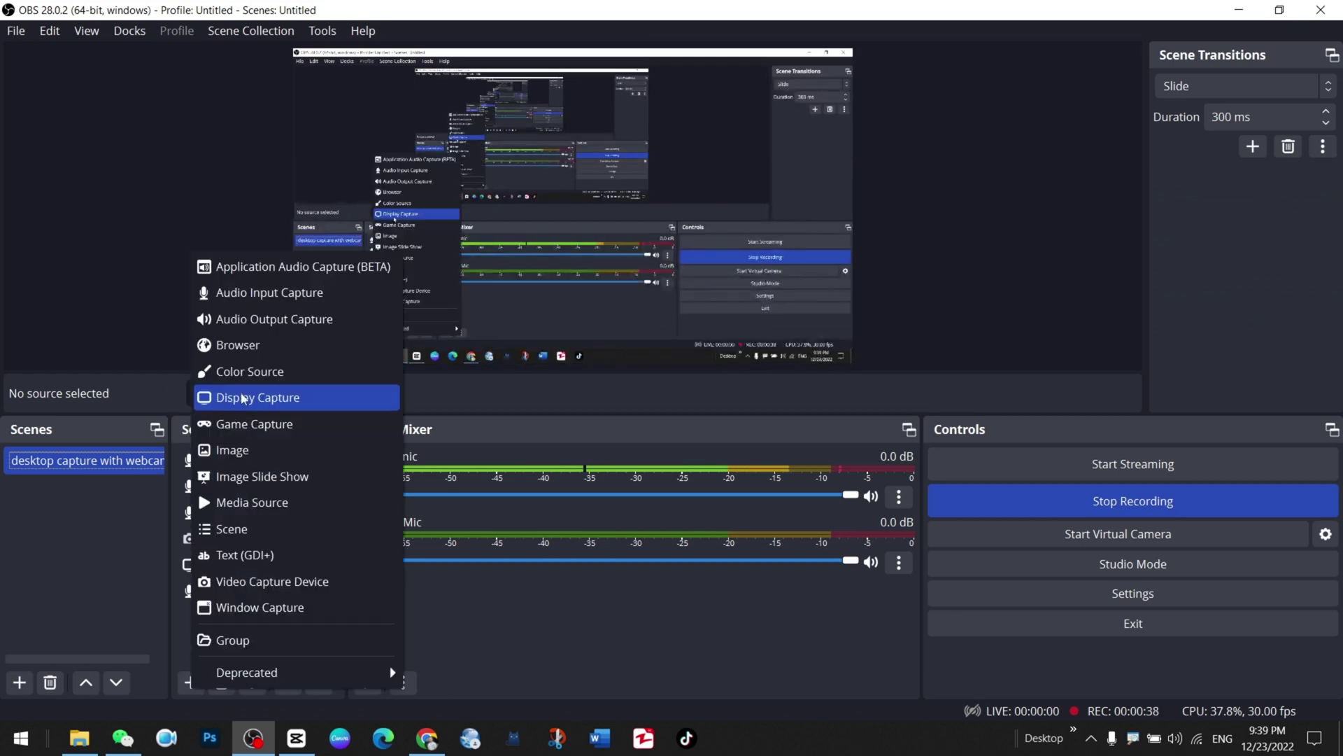
pyautogui.click(263, 293)
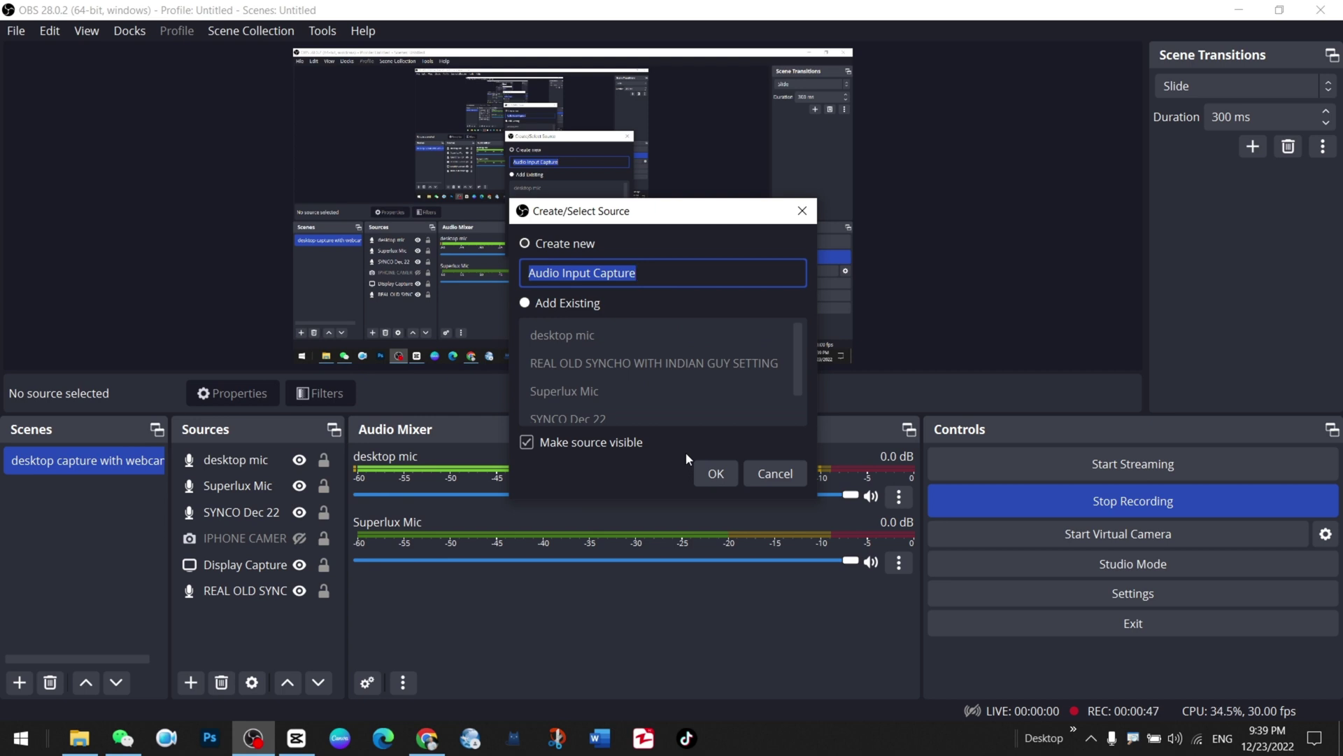
pyautogui.write('laptop m')
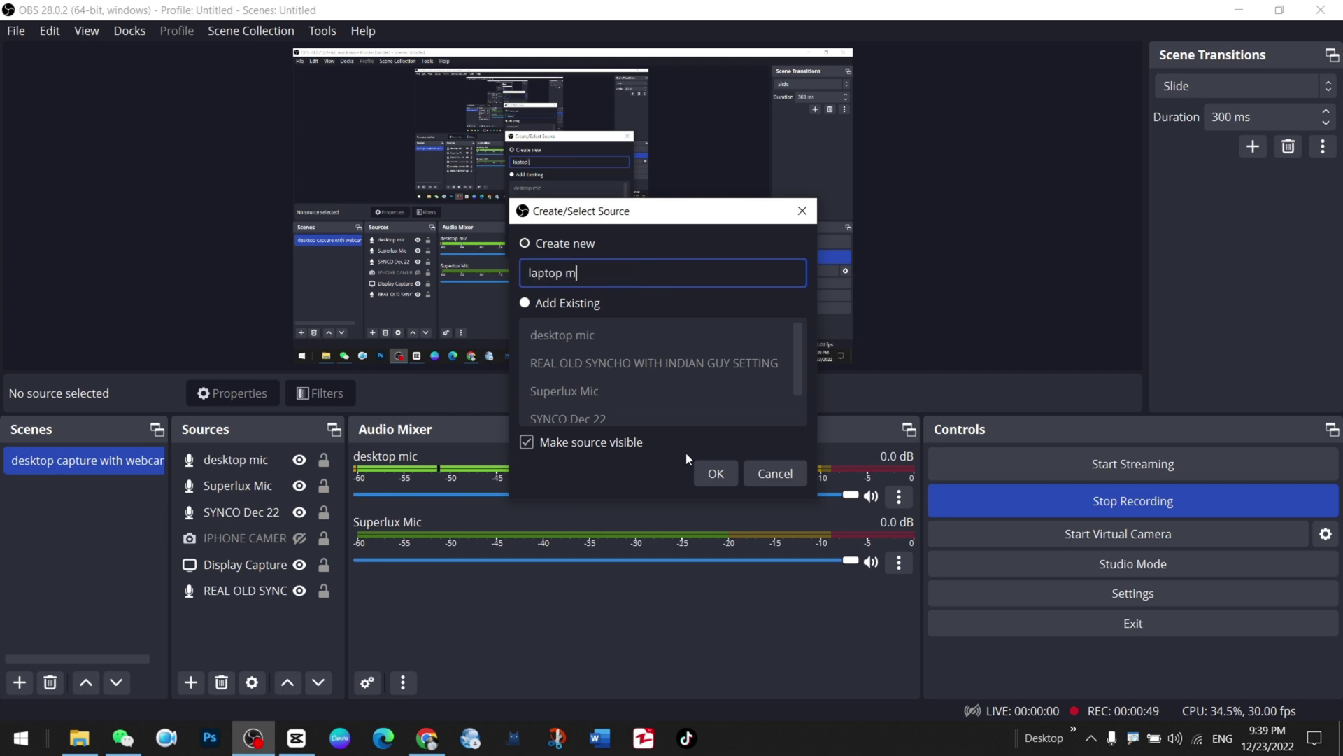
pyautogui.write('ic')
pyautogui.click(714, 473)
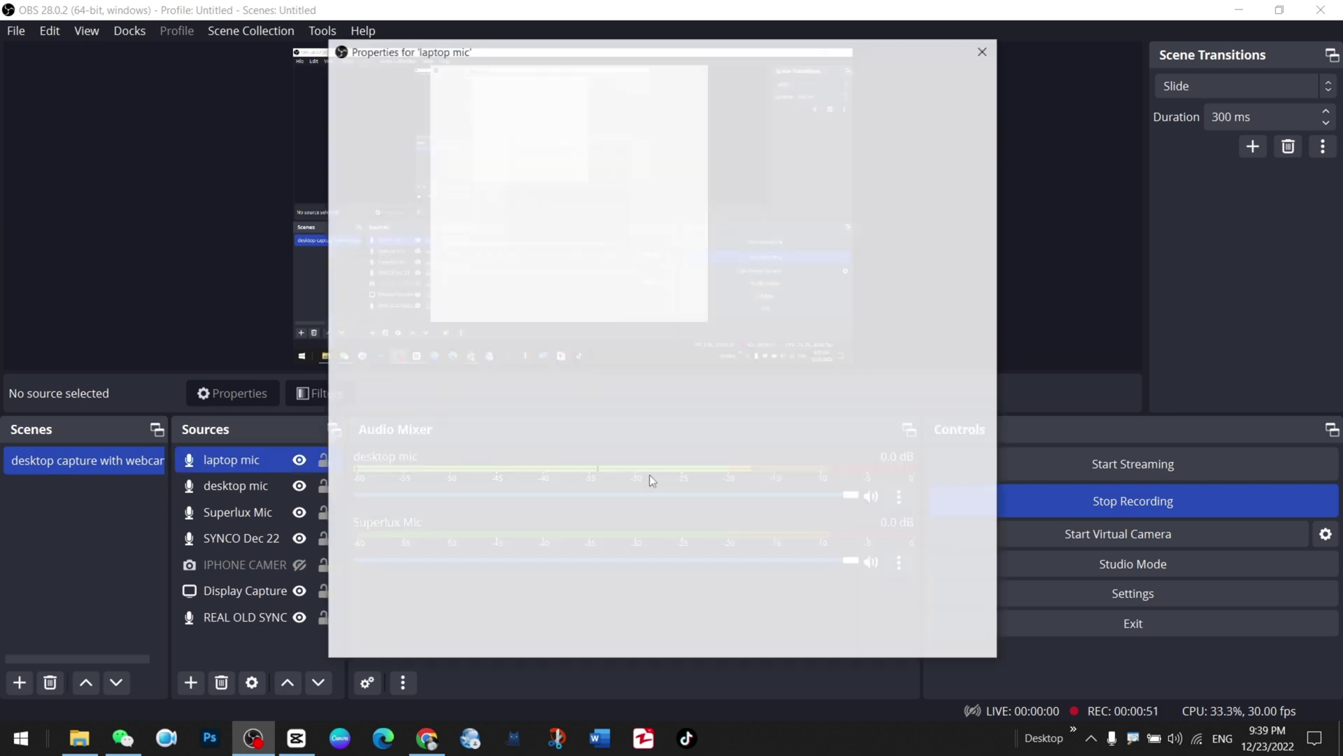
# Check the microphone device list, leave Default, and close the laptop mic properties.
pyautogui.click(524, 100)
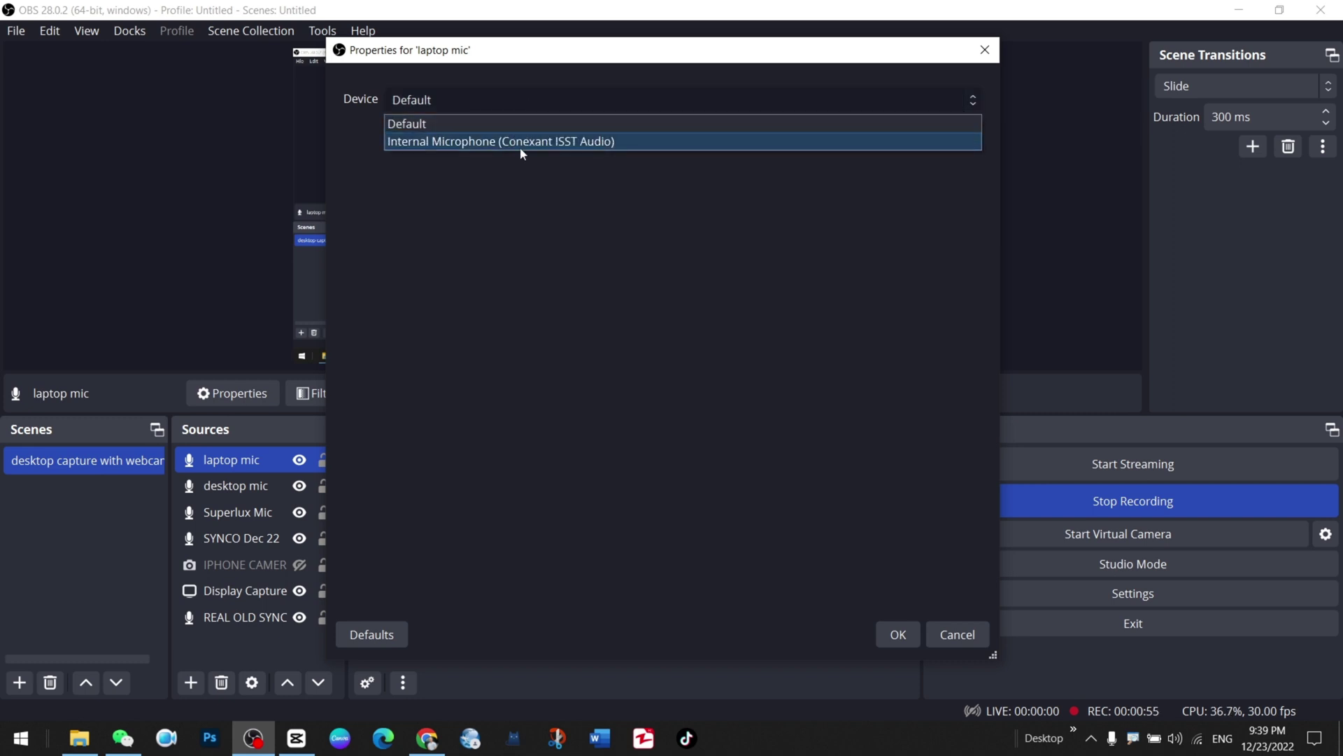
pyautogui.click(957, 635)
pyautogui.rightClick(241, 459)
# Remove the laptop mic source and open the desktop mic's Filters from the Audio Mixer.
pyautogui.click(306, 280)
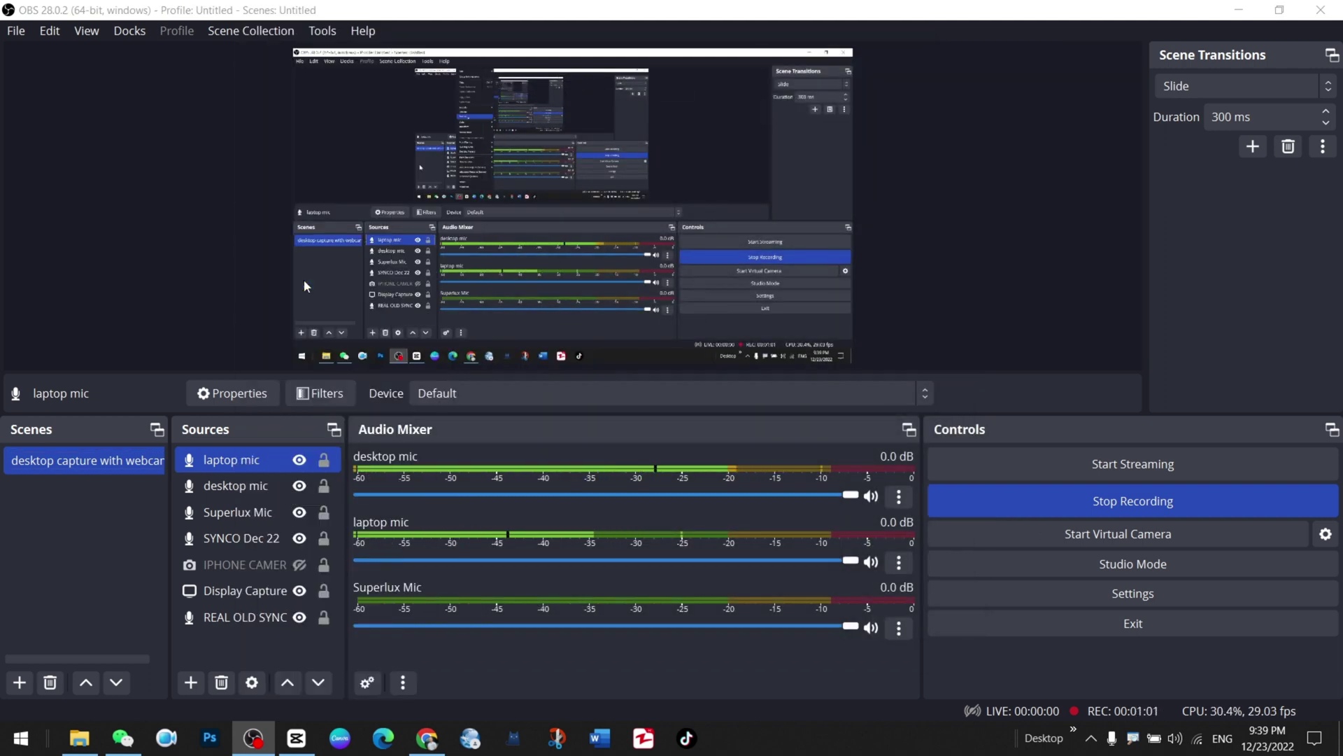
pyautogui.click(730, 381)
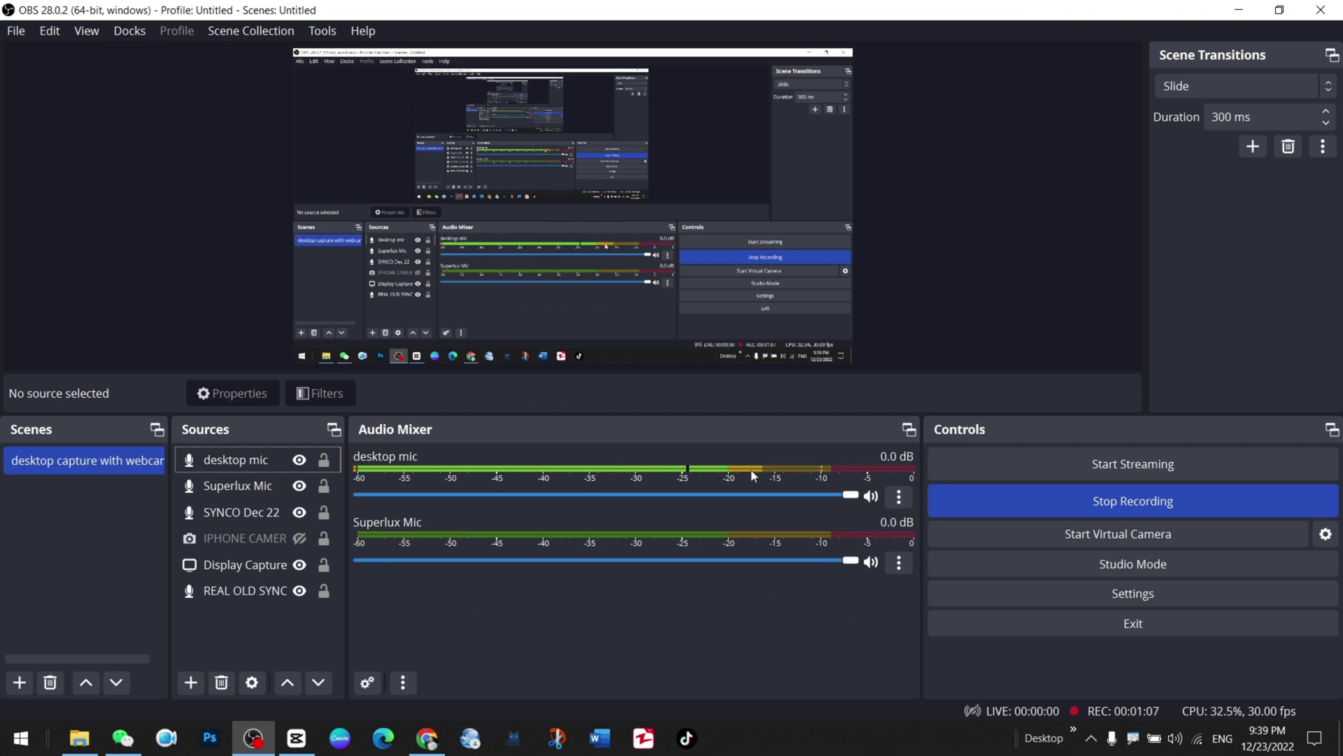
pyautogui.click(899, 498)
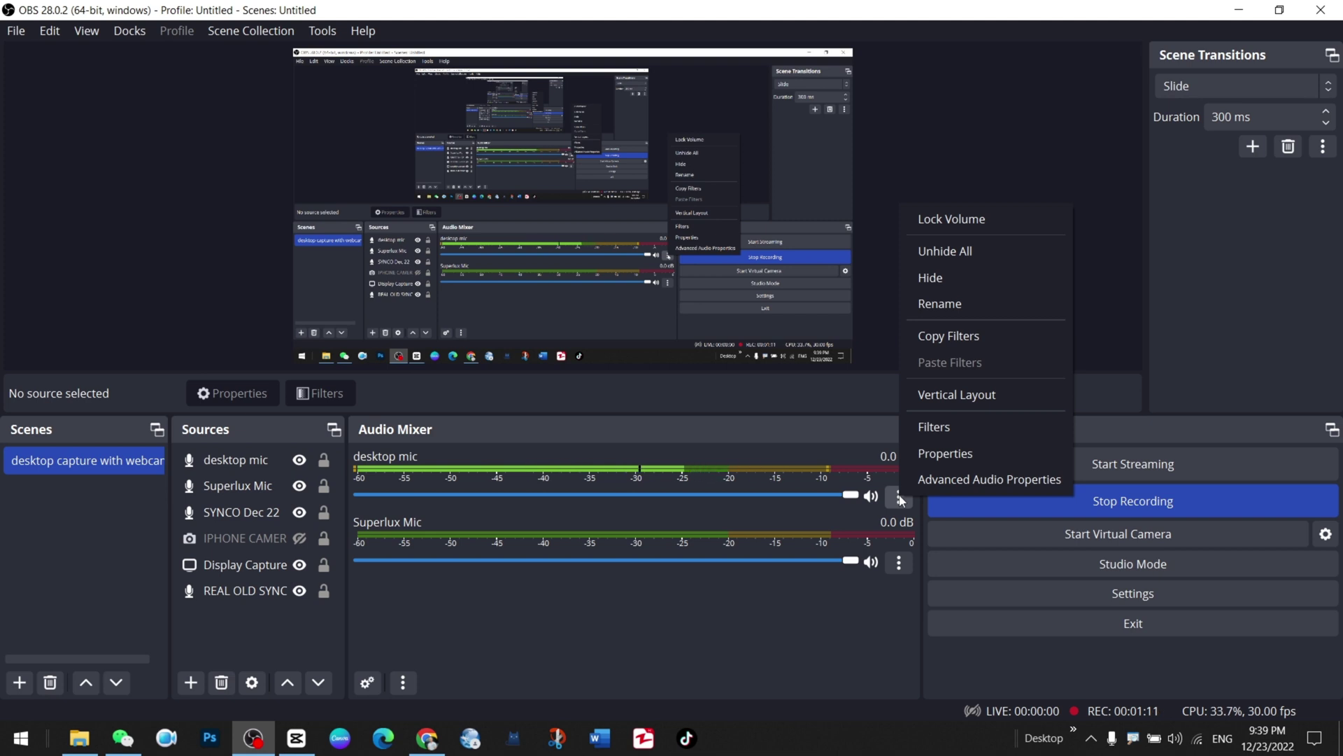
pyautogui.click(938, 429)
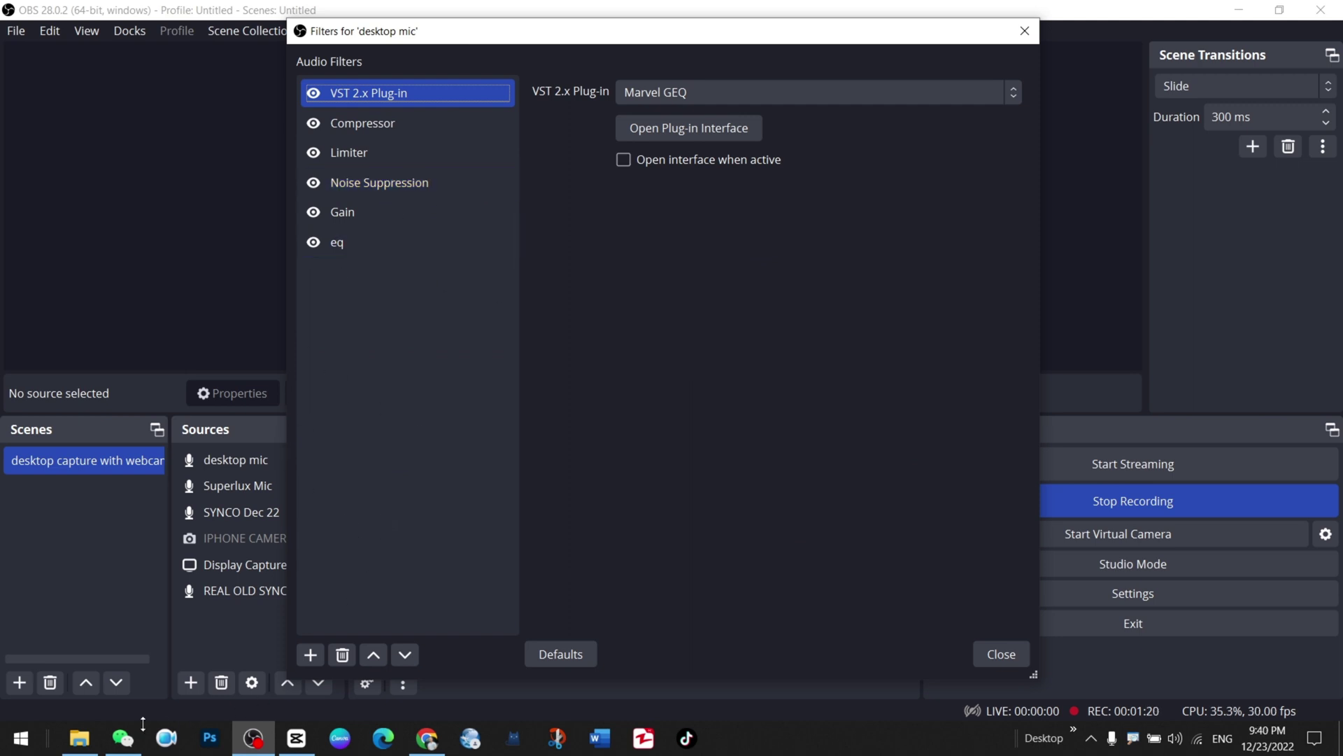
# Change the VST 2.x Plug-in filter's plug-in from Marvel GEQ to reaeq-standalone.
pyautogui.click(79, 738)
pyautogui.click(311, 654)
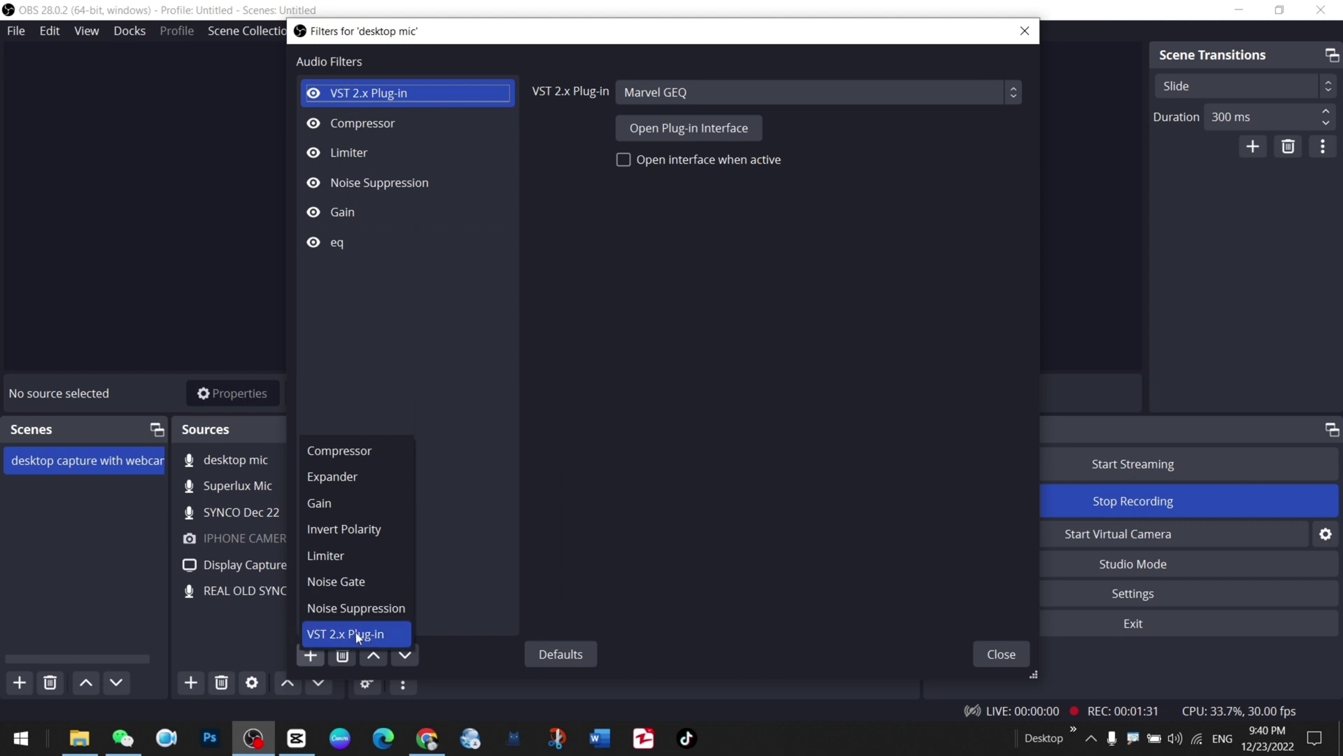
pyautogui.click(414, 341)
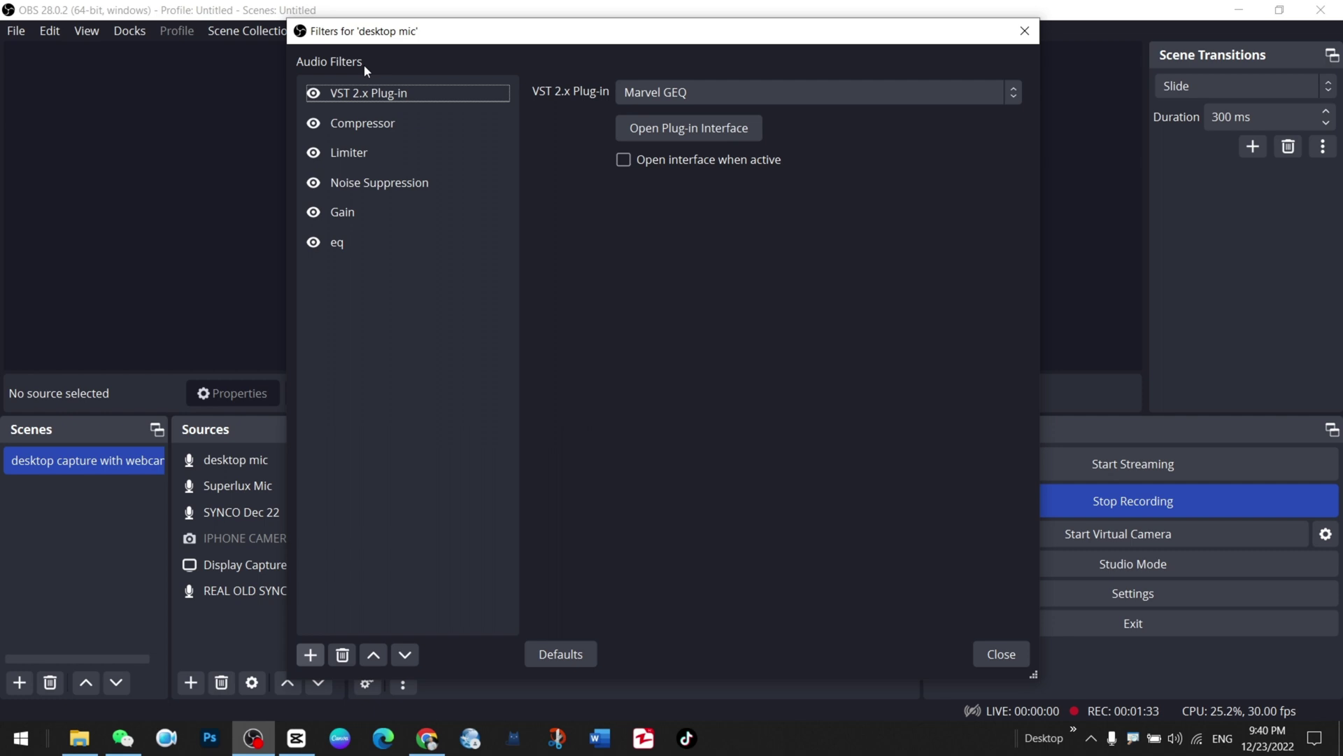
pyautogui.click(668, 99)
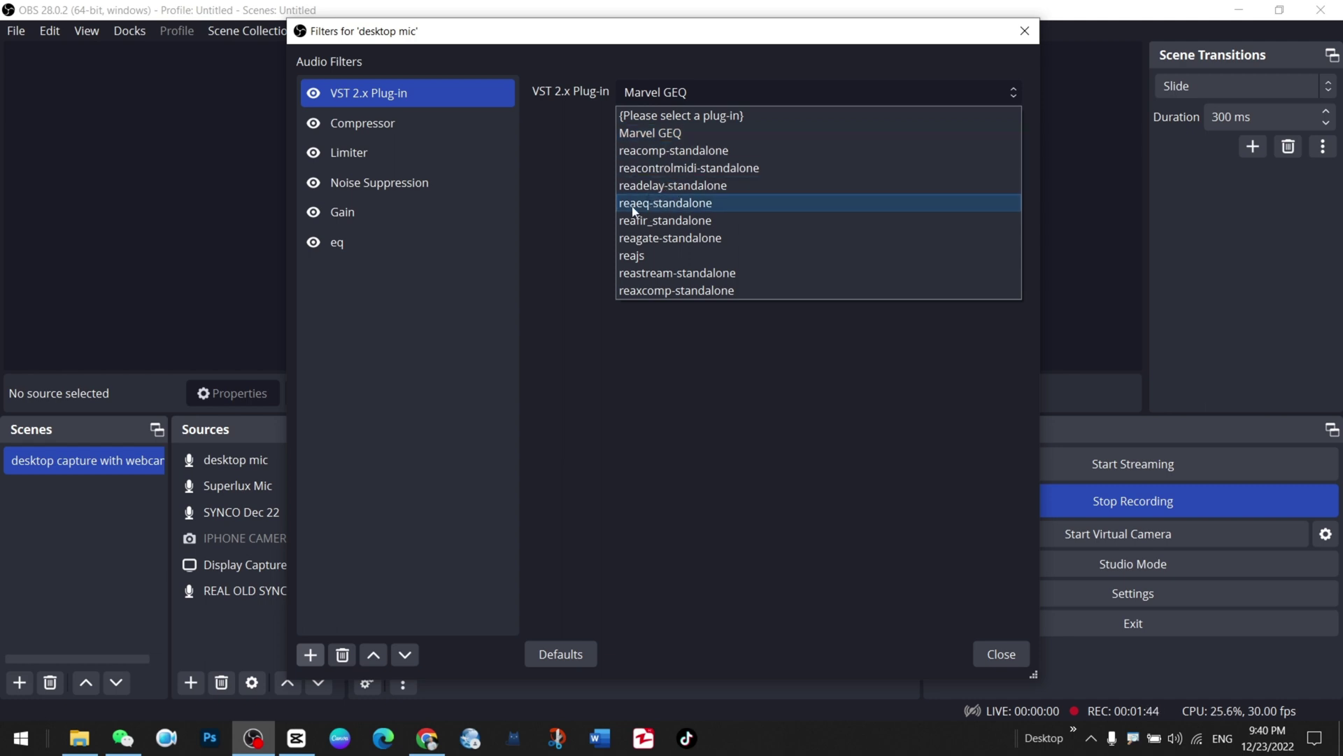
pyautogui.click(656, 204)
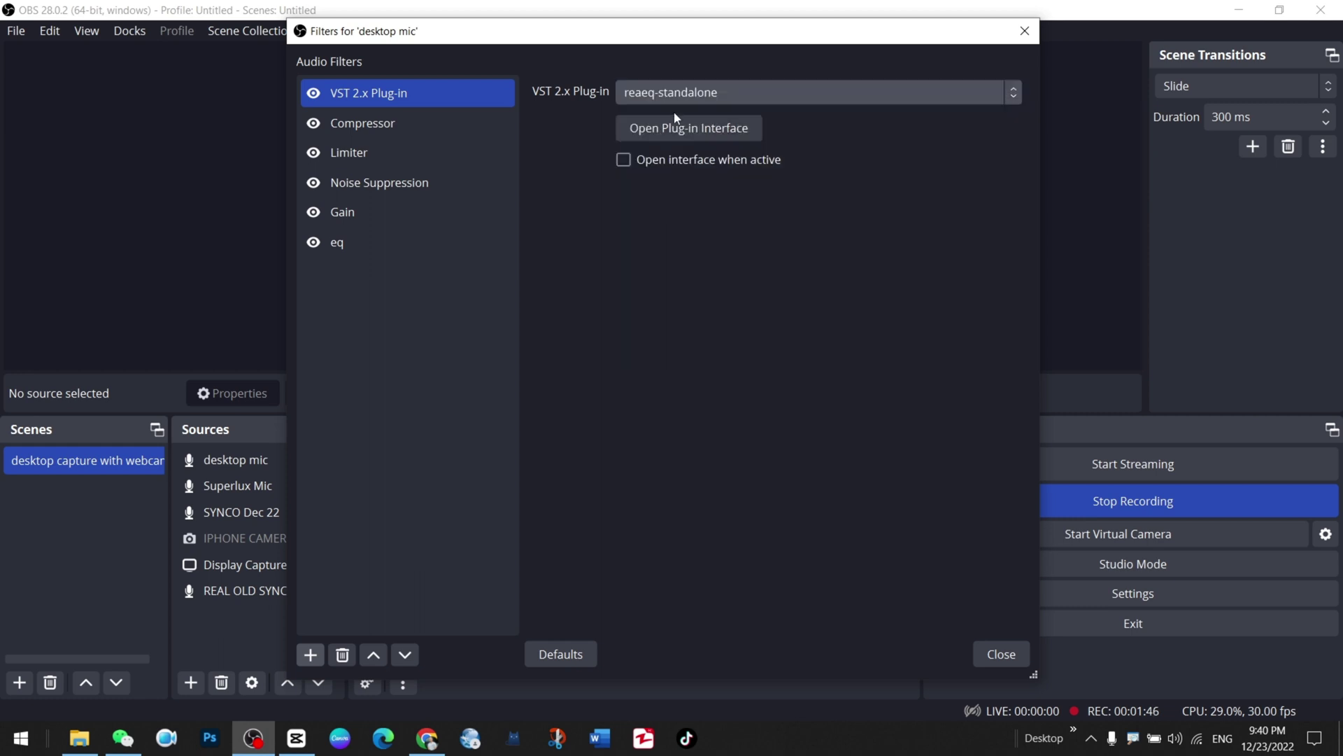
pyautogui.click(682, 128)
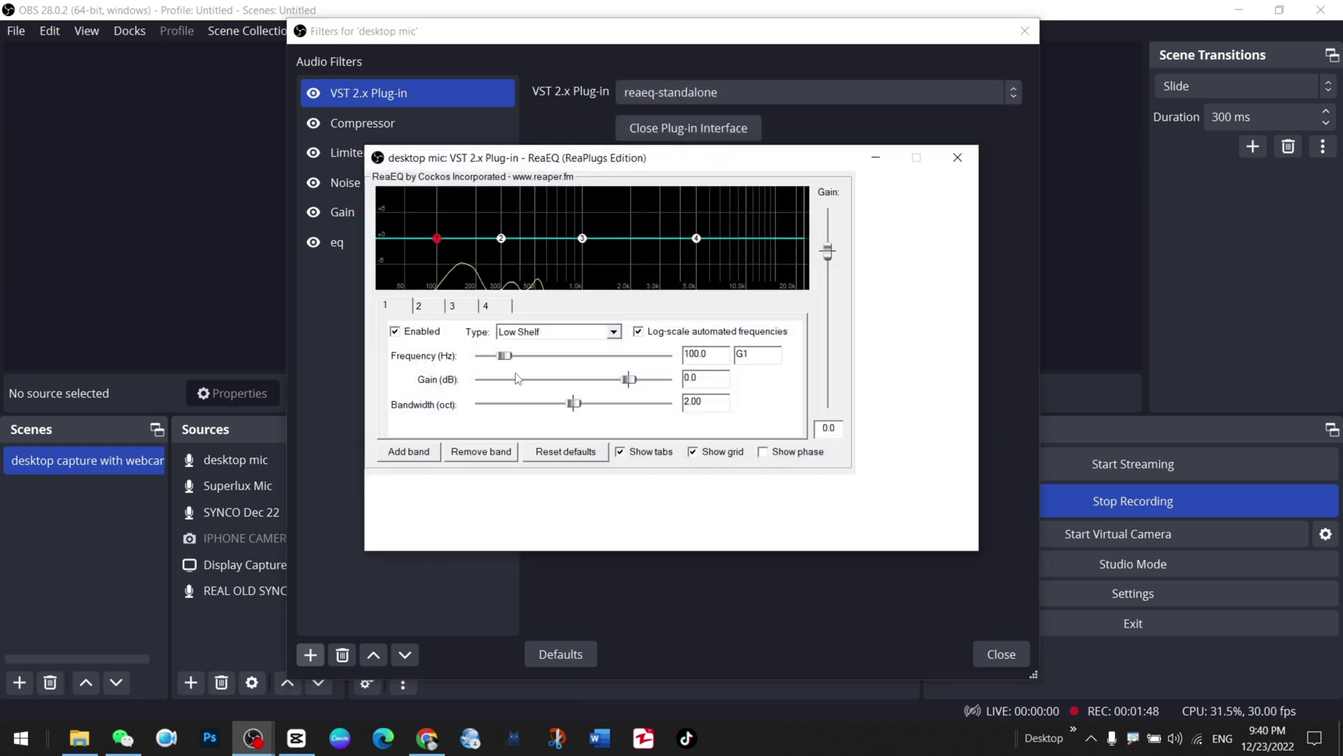
pyautogui.click(407, 310)
pyautogui.click(428, 306)
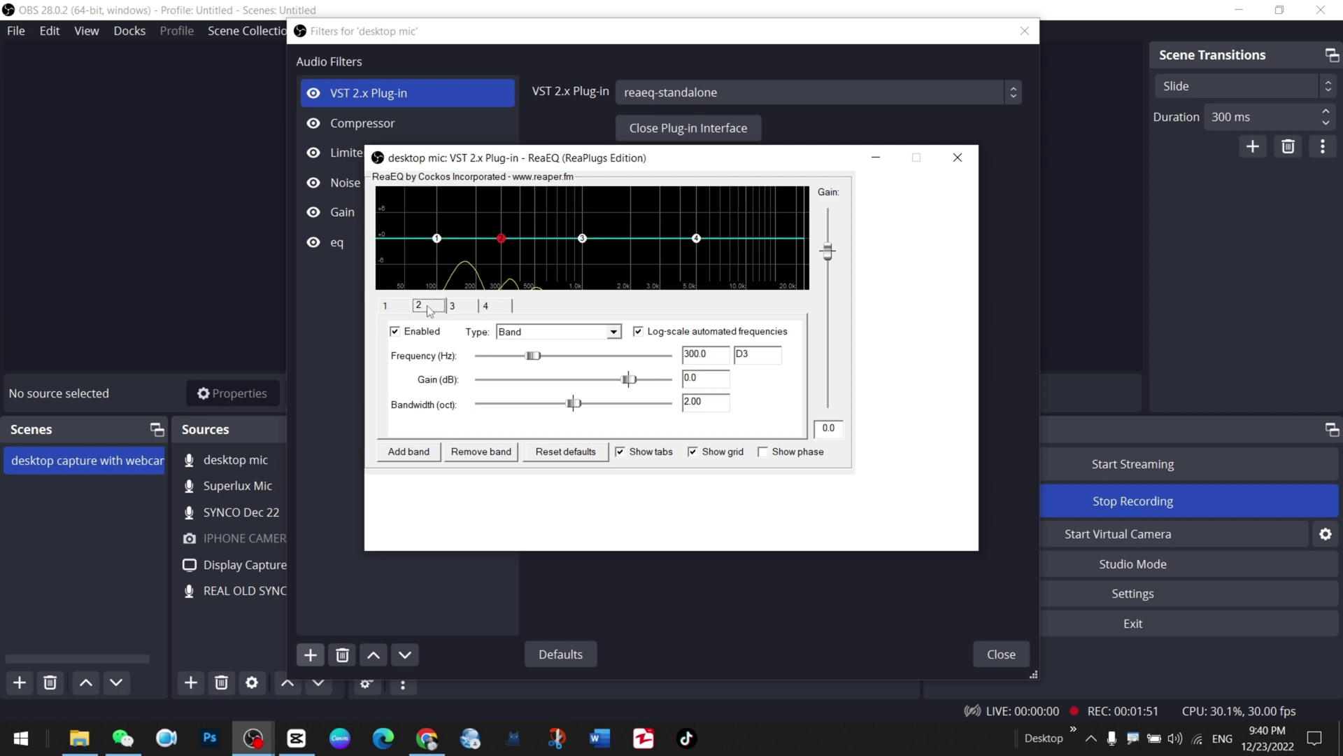
pyautogui.click(462, 306)
pyautogui.click(495, 306)
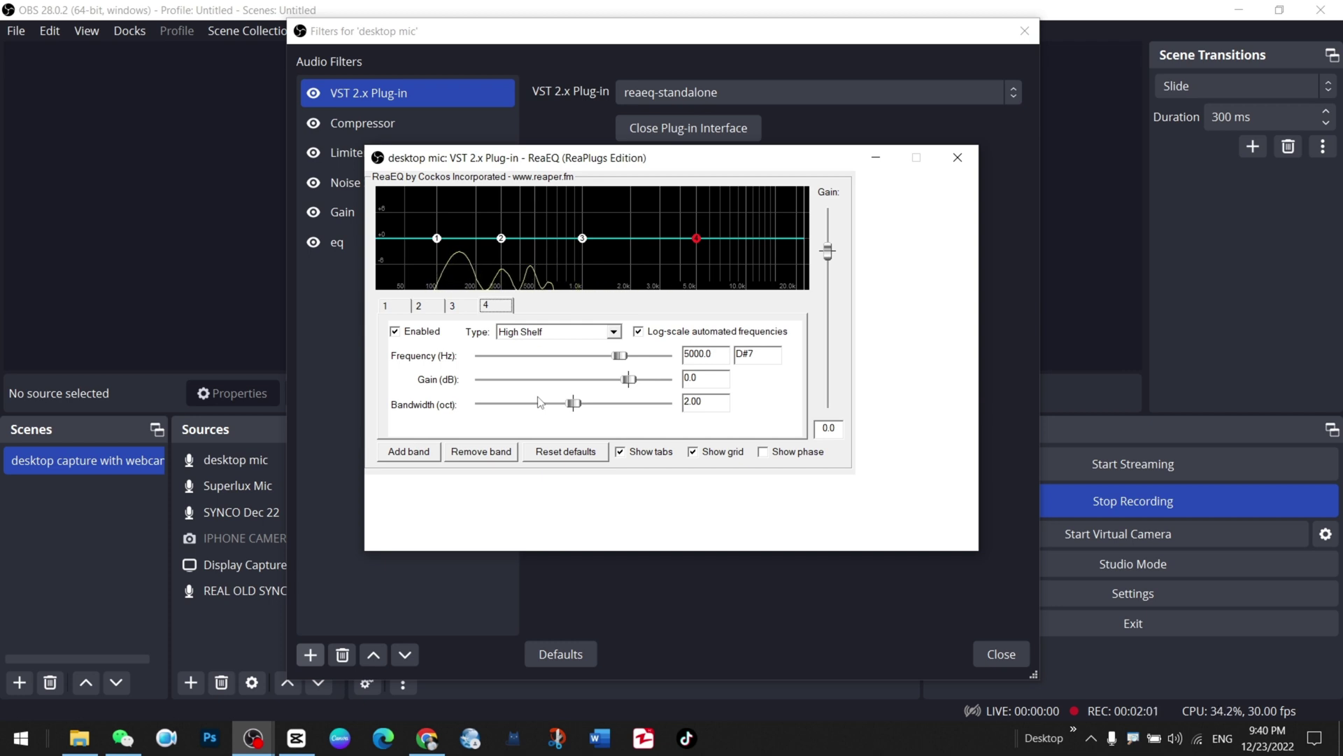
pyautogui.moveTo(438, 248)
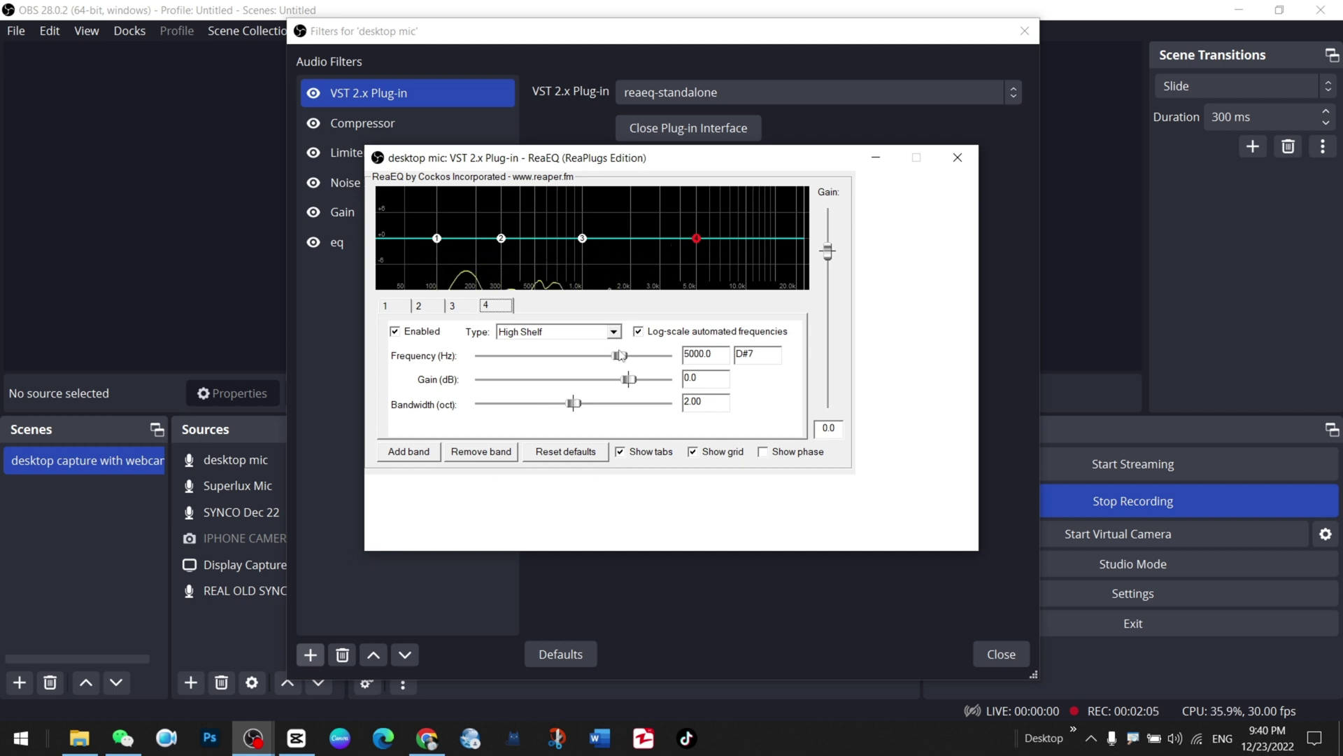
pyautogui.click(410, 307)
pyautogui.click(420, 308)
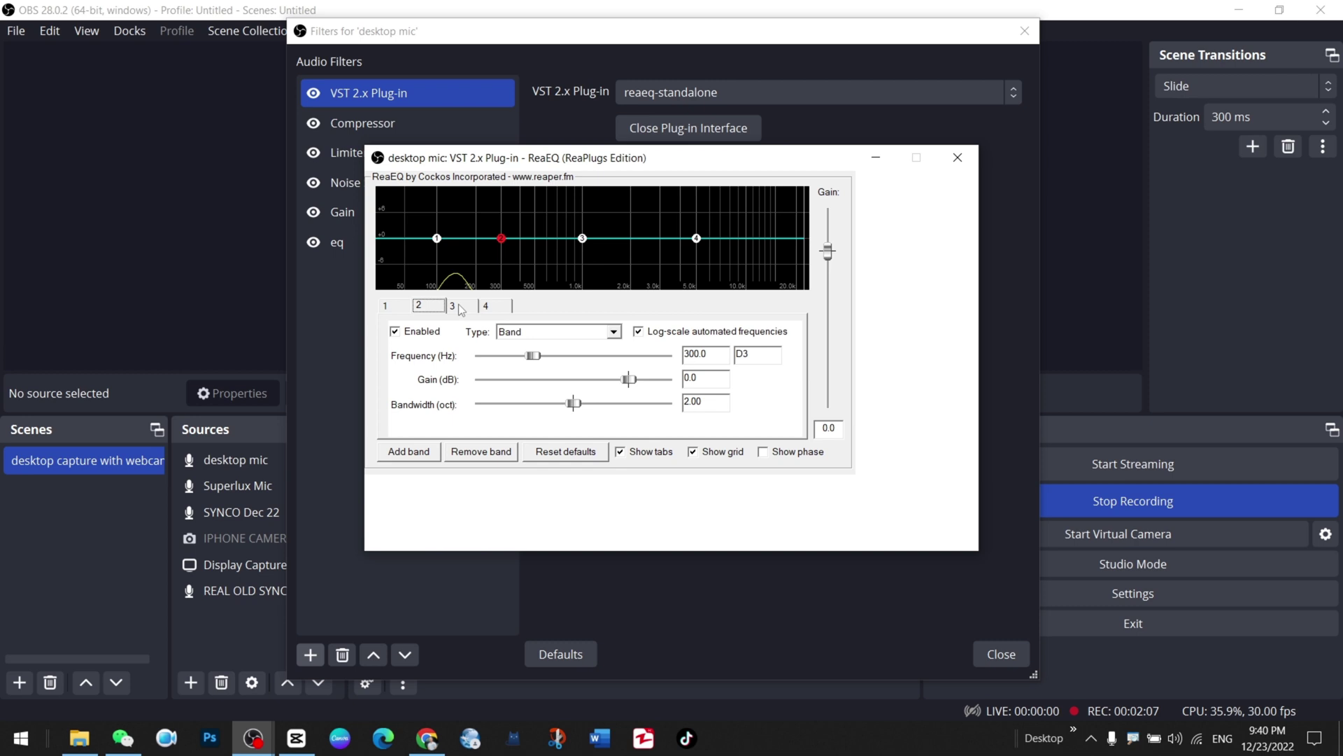
pyautogui.click(452, 307)
pyautogui.click(487, 306)
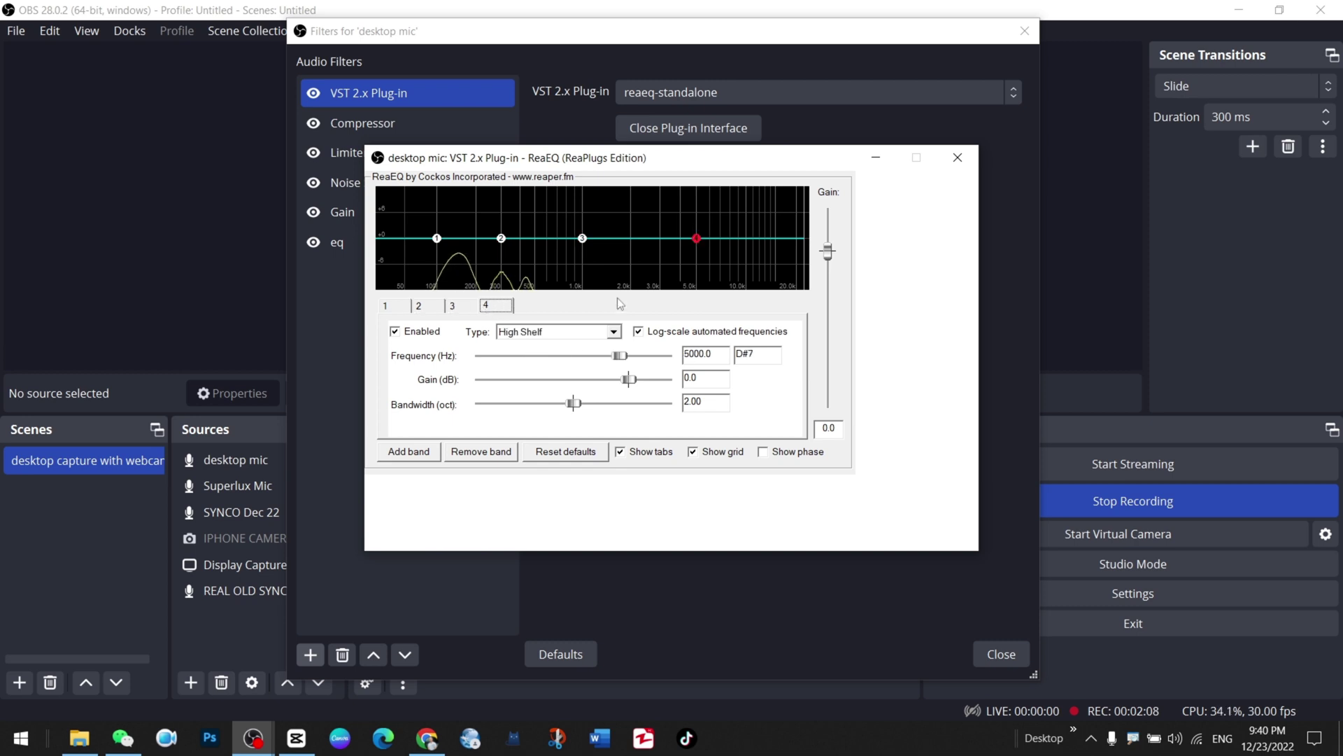
pyautogui.click(958, 158)
pyautogui.click(700, 84)
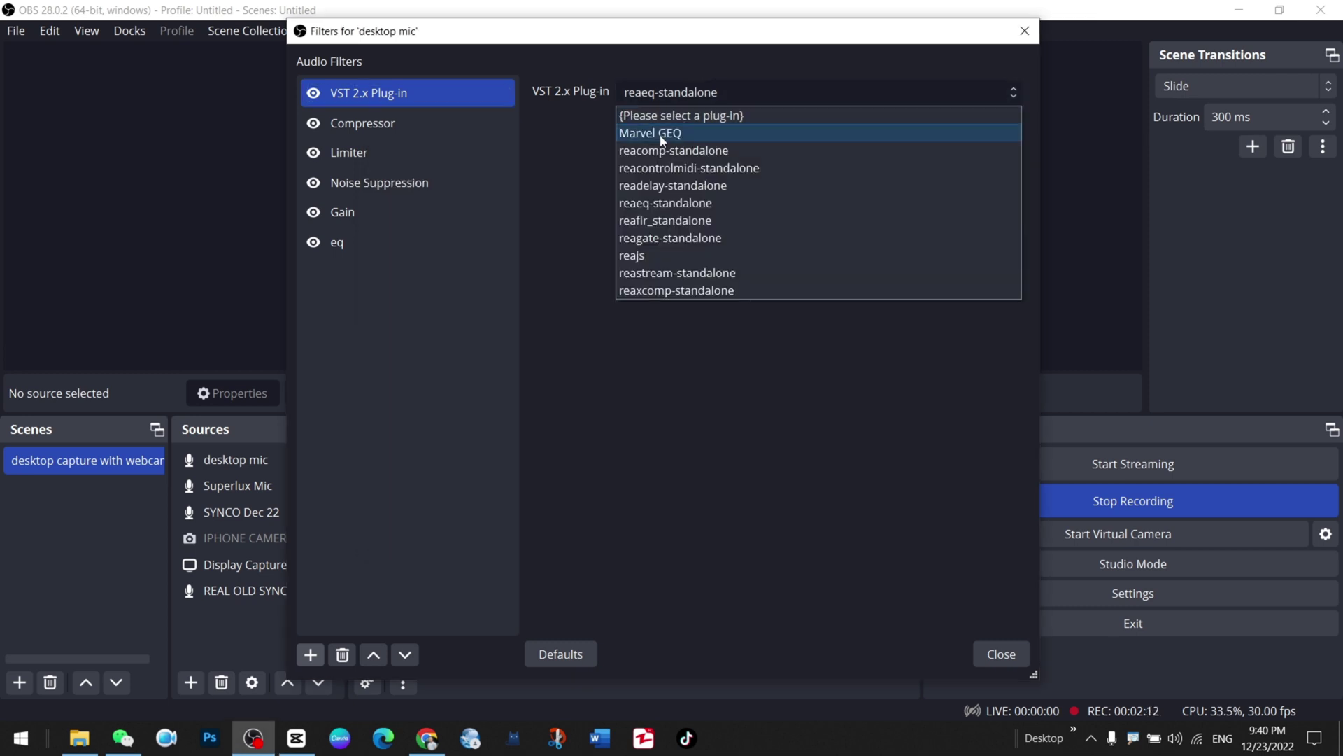
pyautogui.click(675, 133)
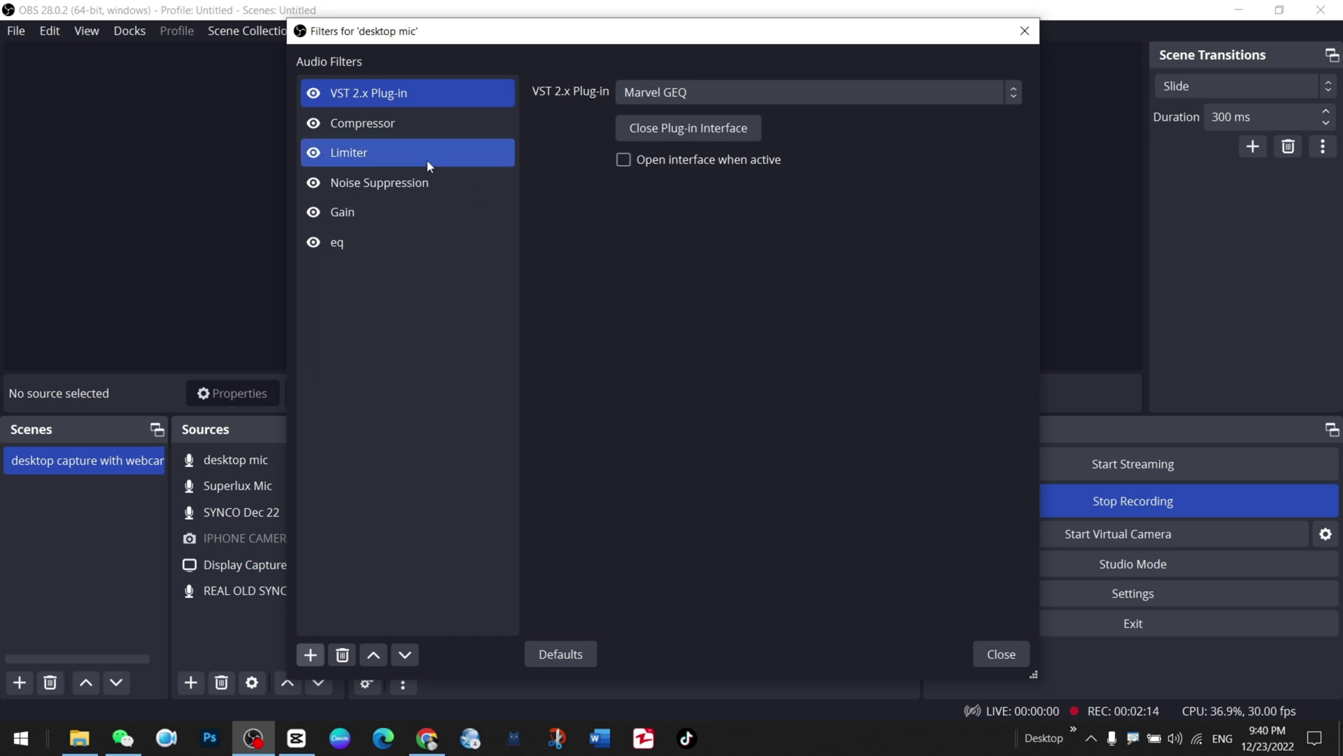
pyautogui.click(436, 115)
pyautogui.click(435, 102)
pyautogui.click(695, 126)
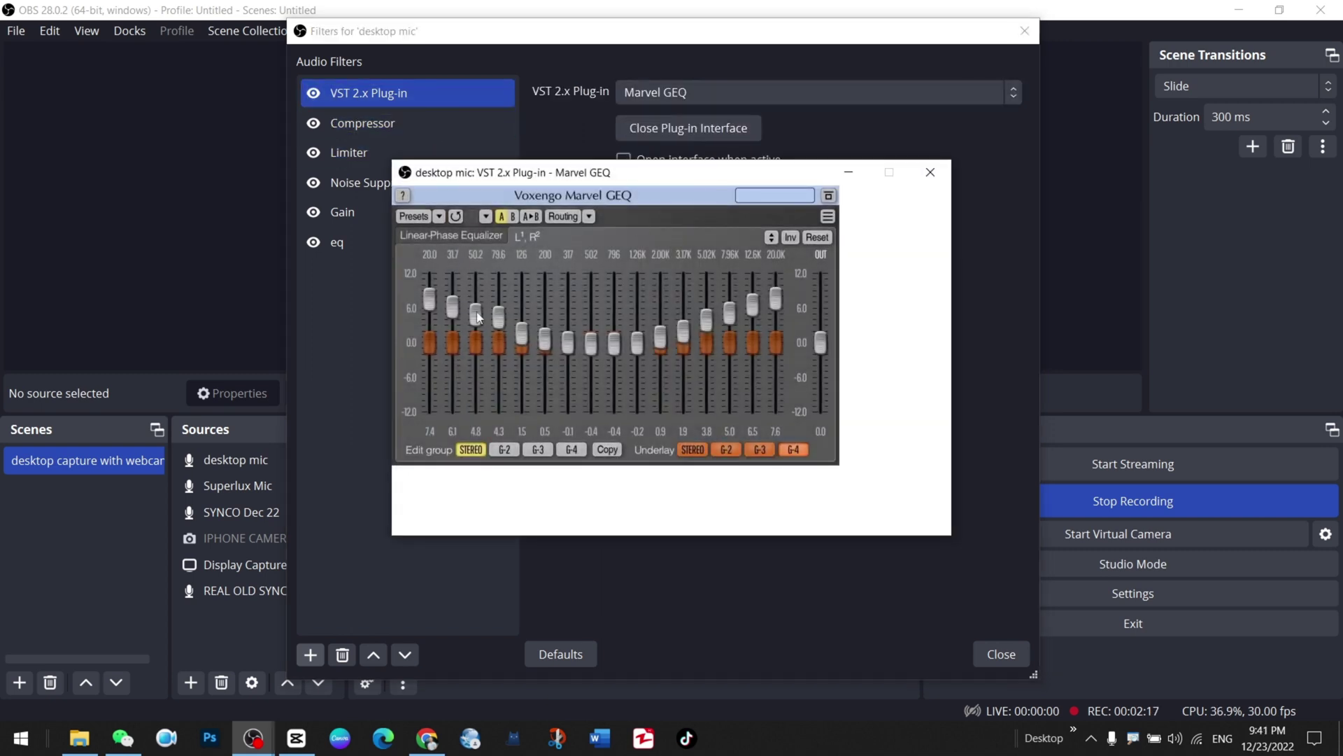
pyautogui.click(413, 218)
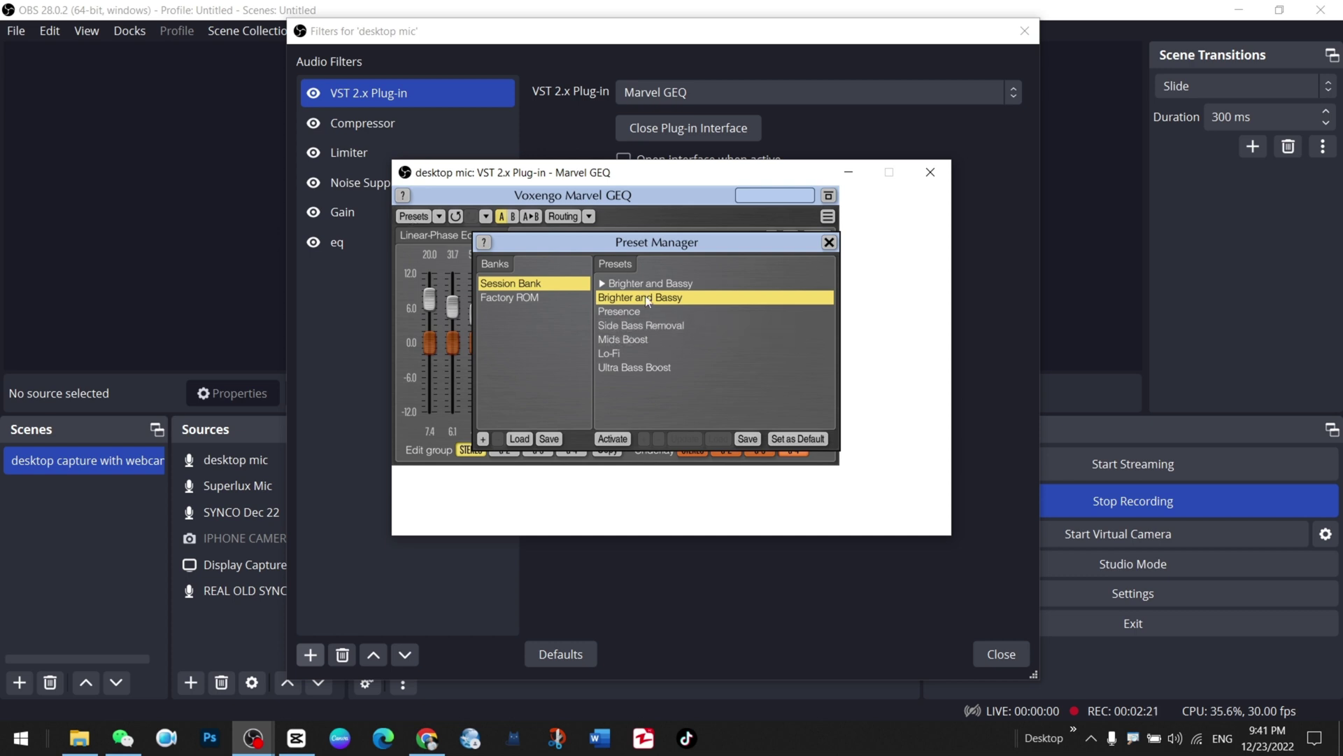
pyautogui.click(930, 172)
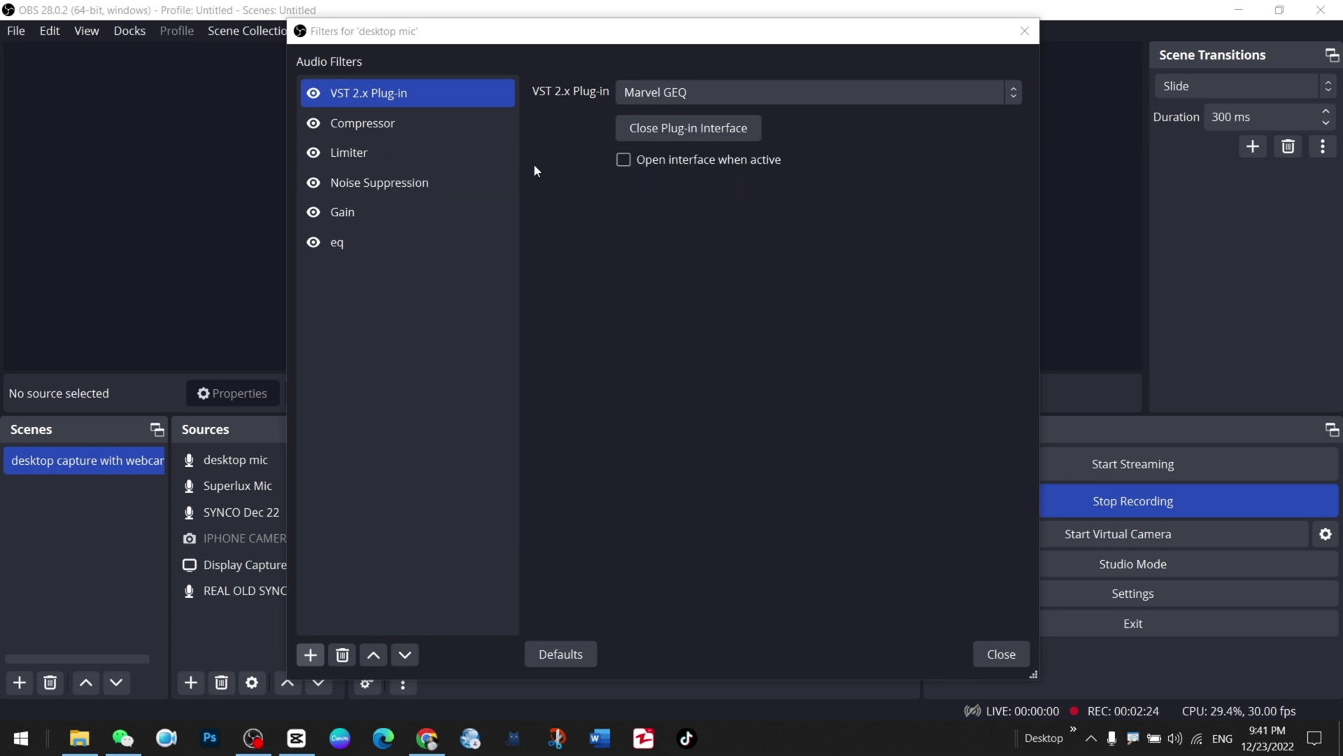
# Show the Compressor (6 ms attack, 60 ms release, 8.20 dB gain) and float the Audio Mixer beside Filters.
pyautogui.click(376, 128)
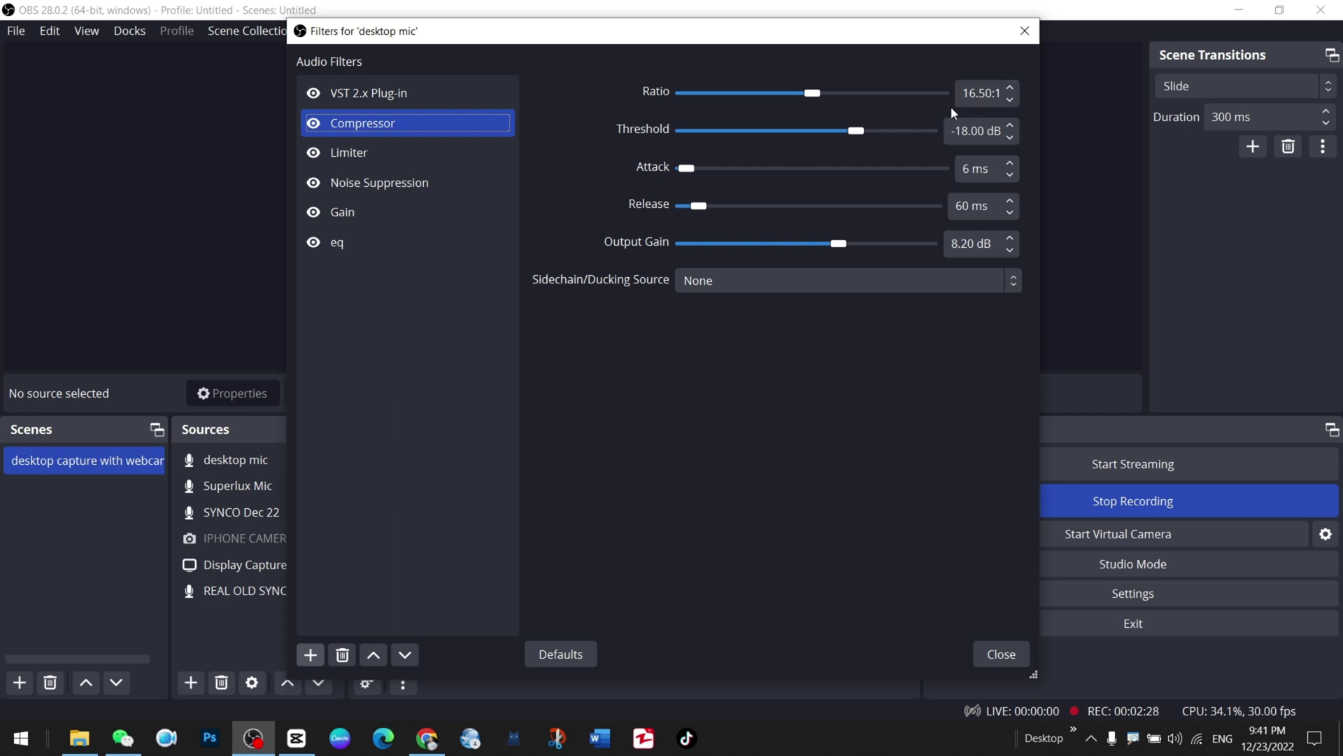
pyautogui.moveTo(862, 36); pyautogui.dragTo(591, 63)
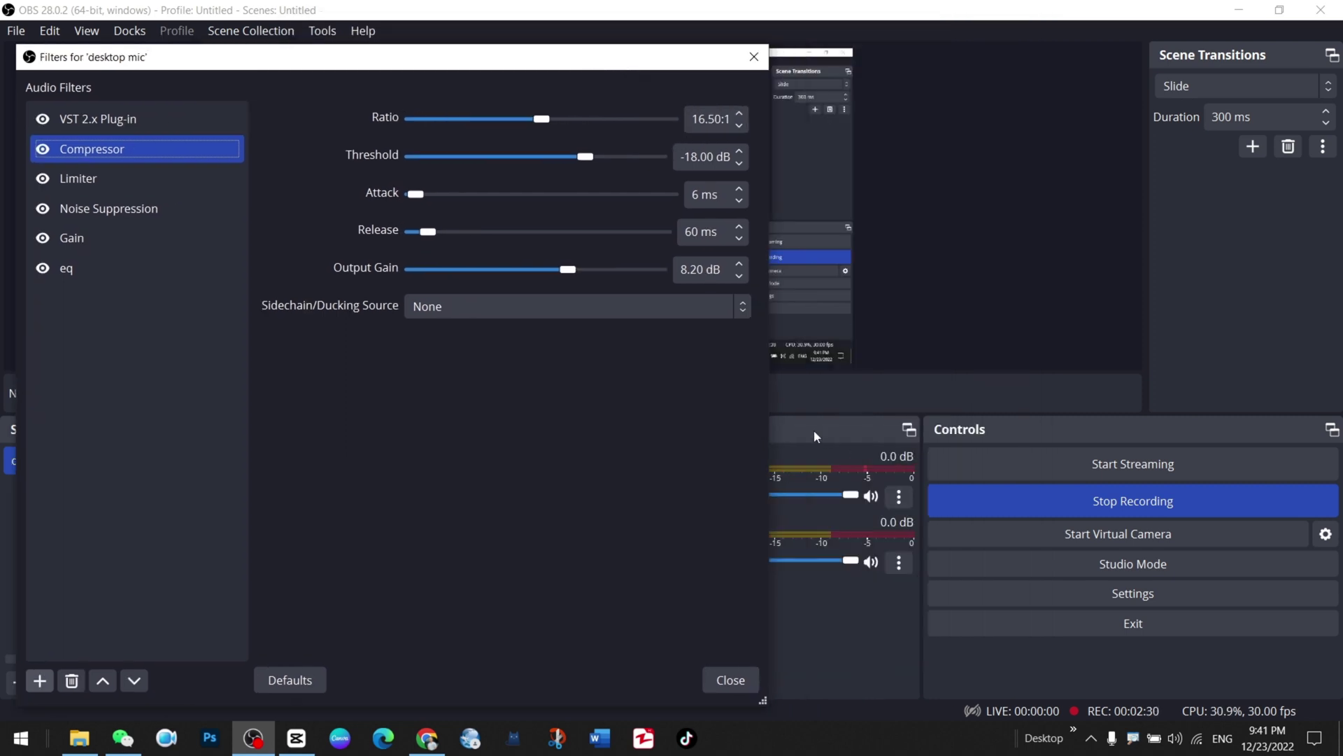
pyautogui.moveTo(813, 429); pyautogui.dragTo(1225, 210)
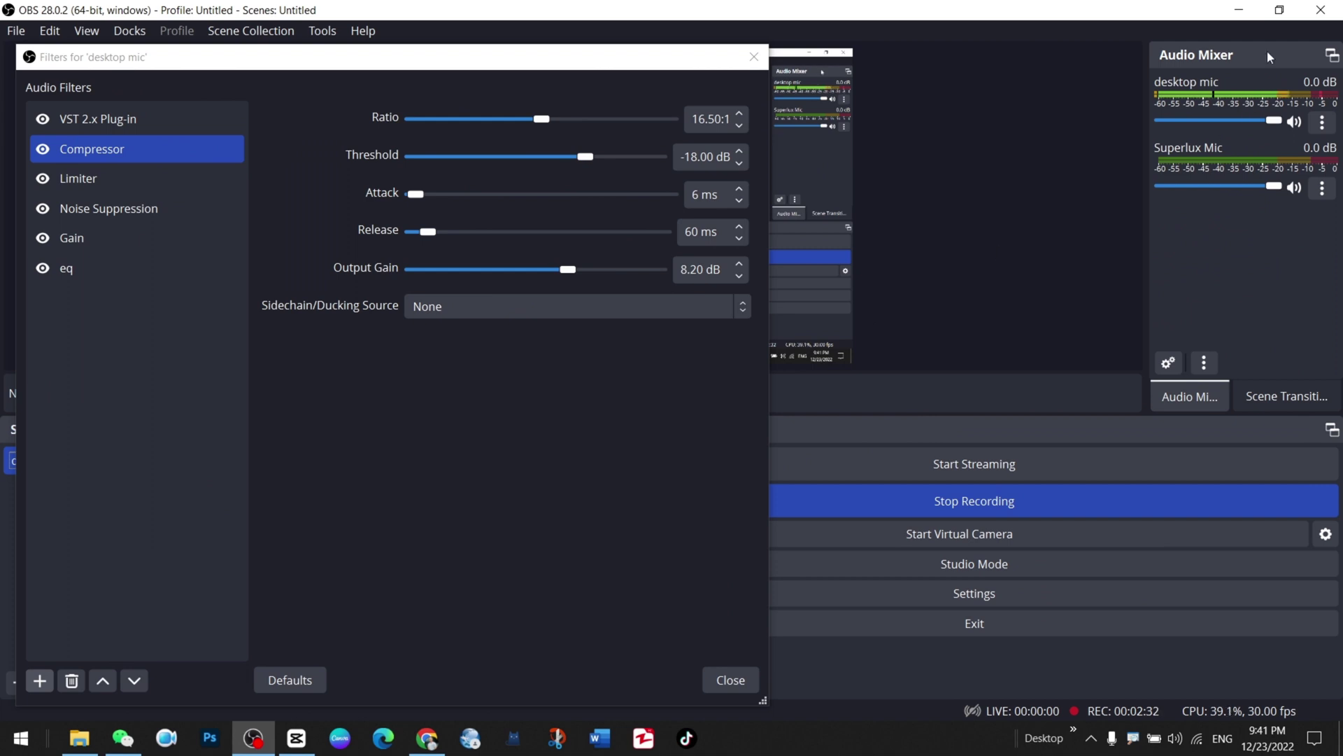
pyautogui.moveTo(1267, 56); pyautogui.dragTo(954, 153)
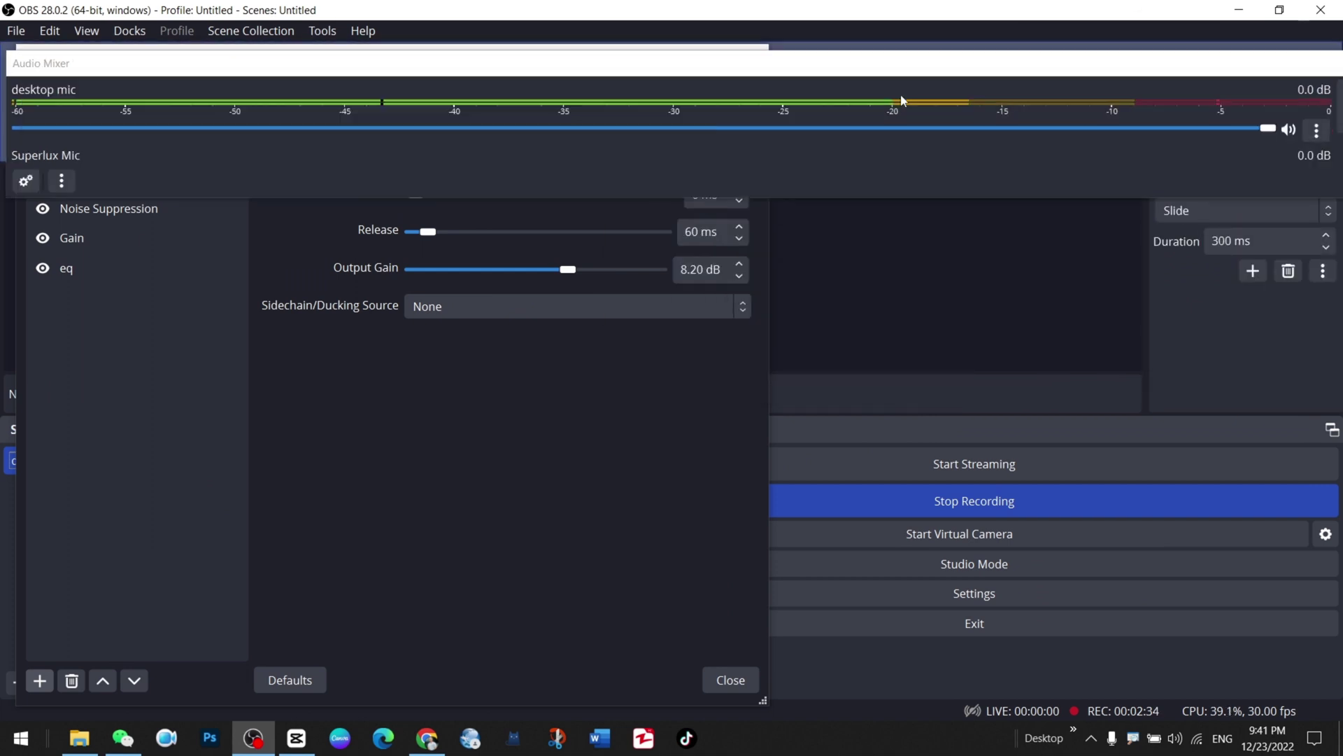
pyautogui.moveTo(901, 100); pyautogui.dragTo(926, 222)
pyautogui.moveTo(8, 260); pyautogui.dragTo(777, 260)
pyautogui.moveTo(1035, 196); pyautogui.dragTo(854, 210)
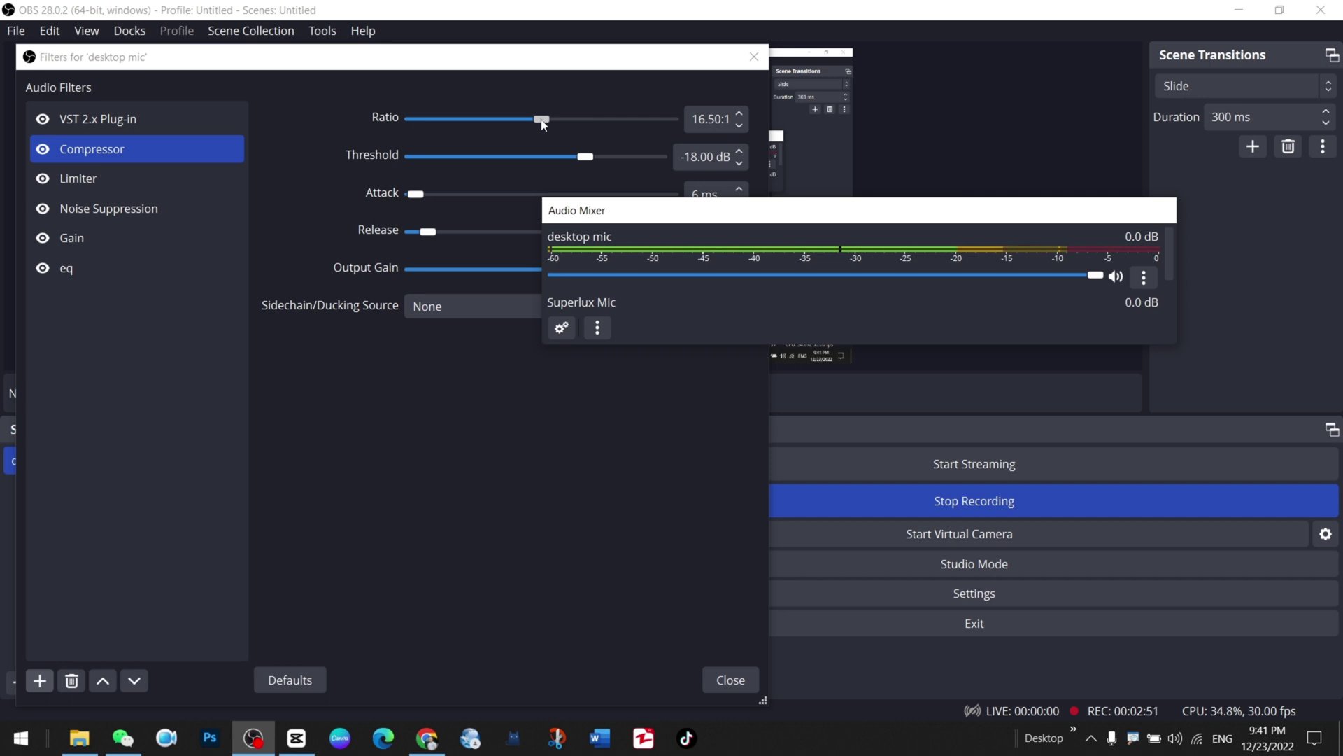
pyautogui.moveTo(640, 219); pyautogui.dragTo(693, 387)
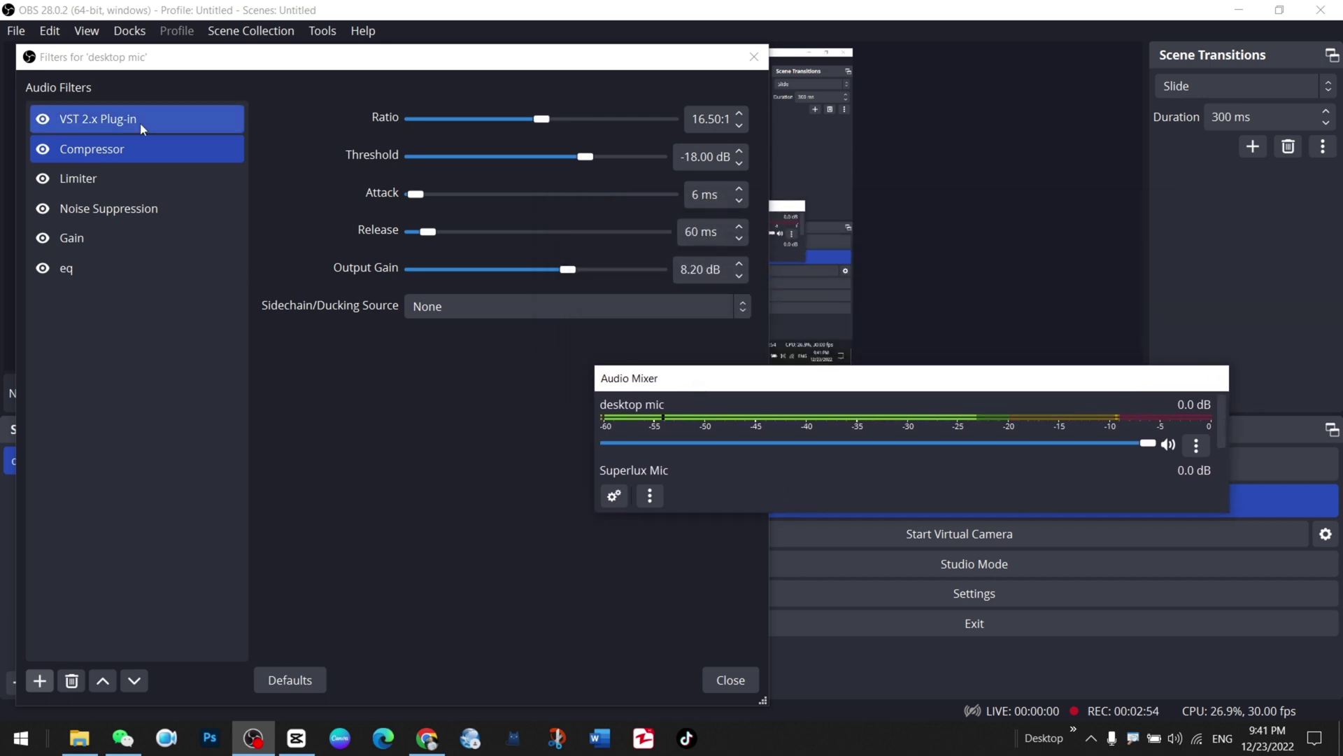
# Cancel an extra Compressor, then view the Limiter at -8.10 dB threshold and 60 ms release.
pyautogui.click(39, 682)
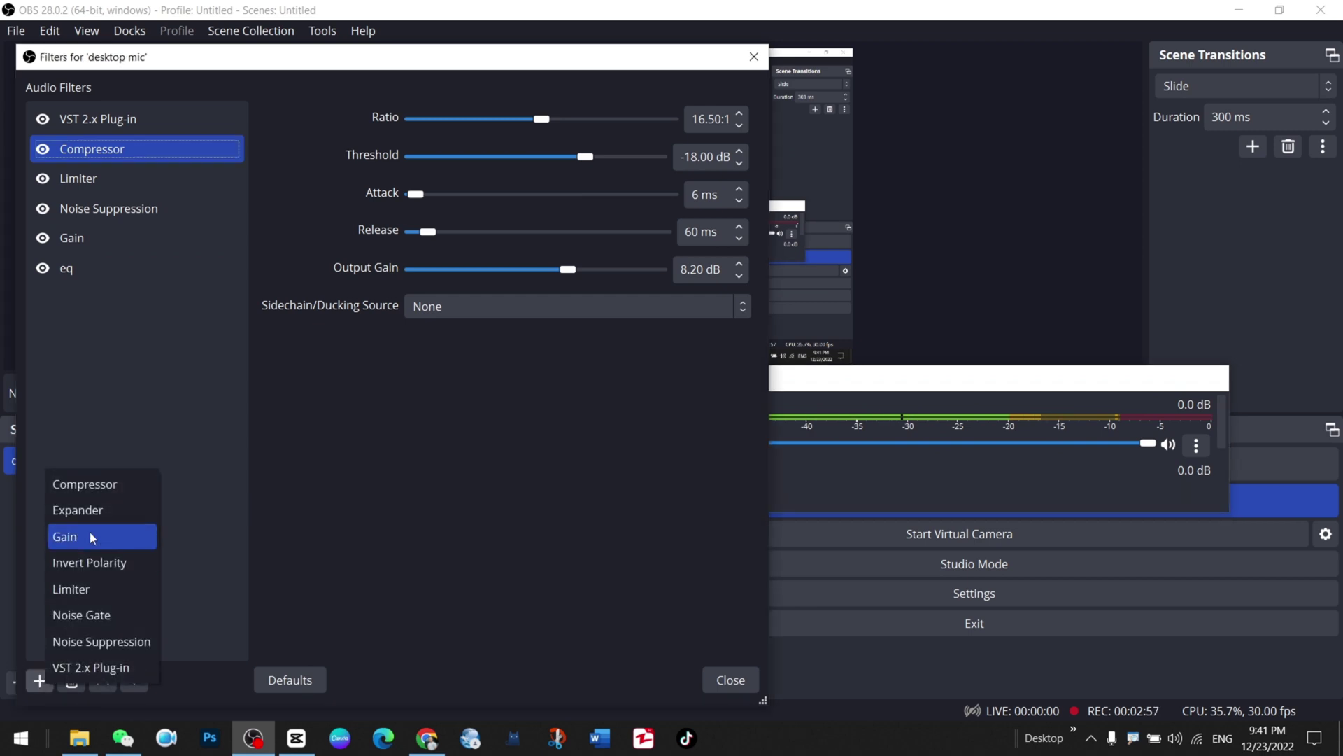
pyautogui.click(105, 492)
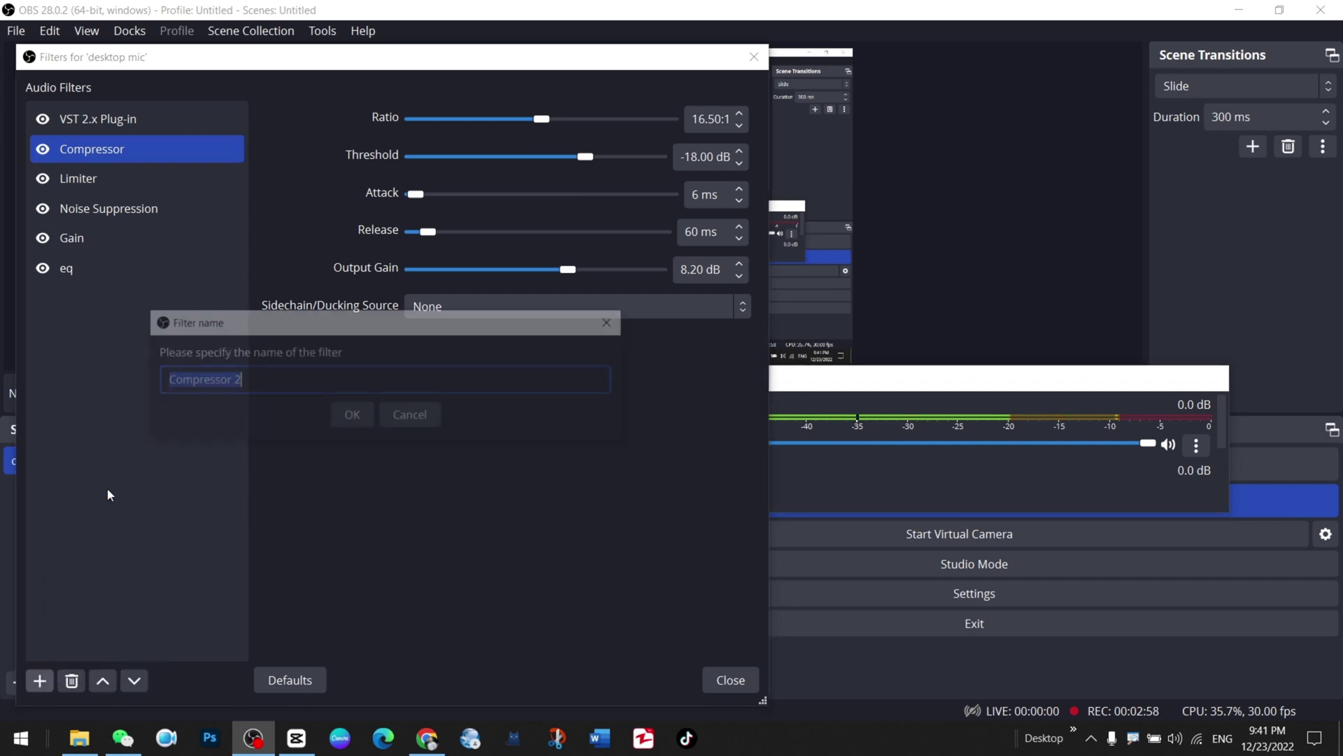
pyautogui.click(430, 422)
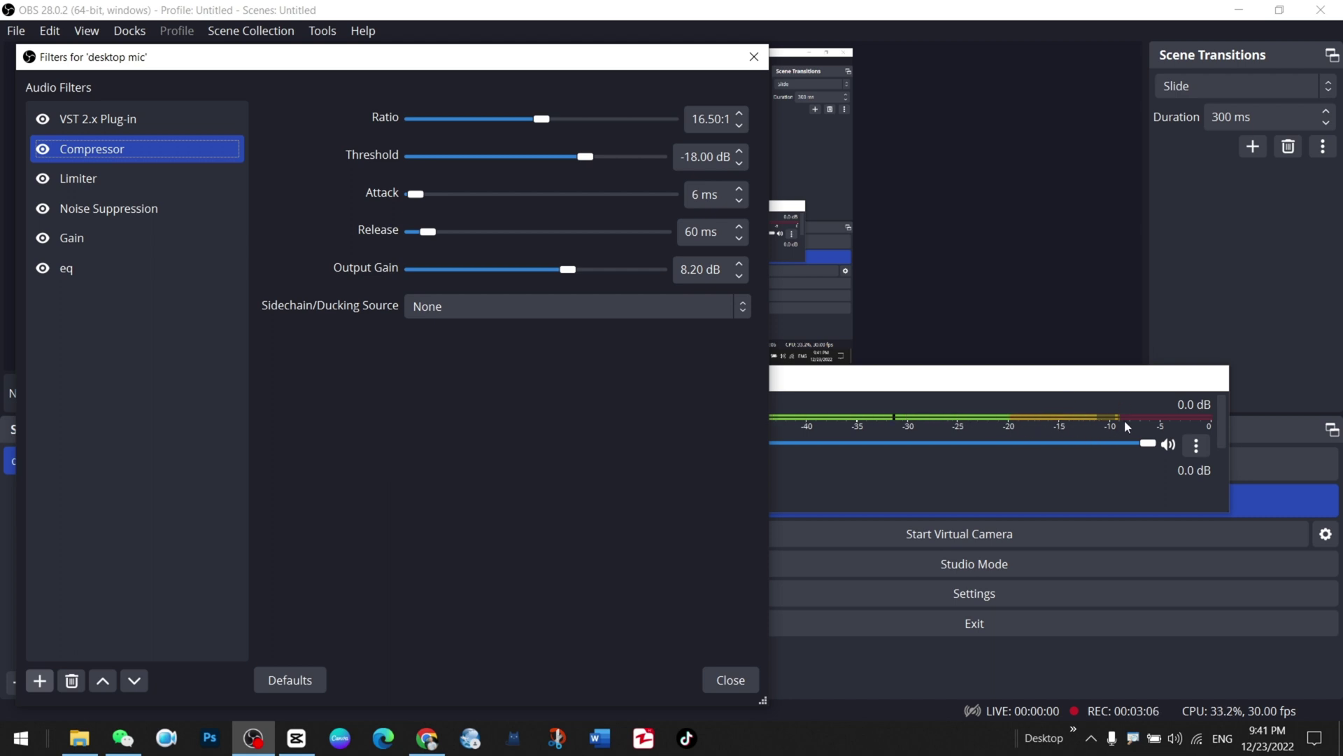
pyautogui.click(40, 681)
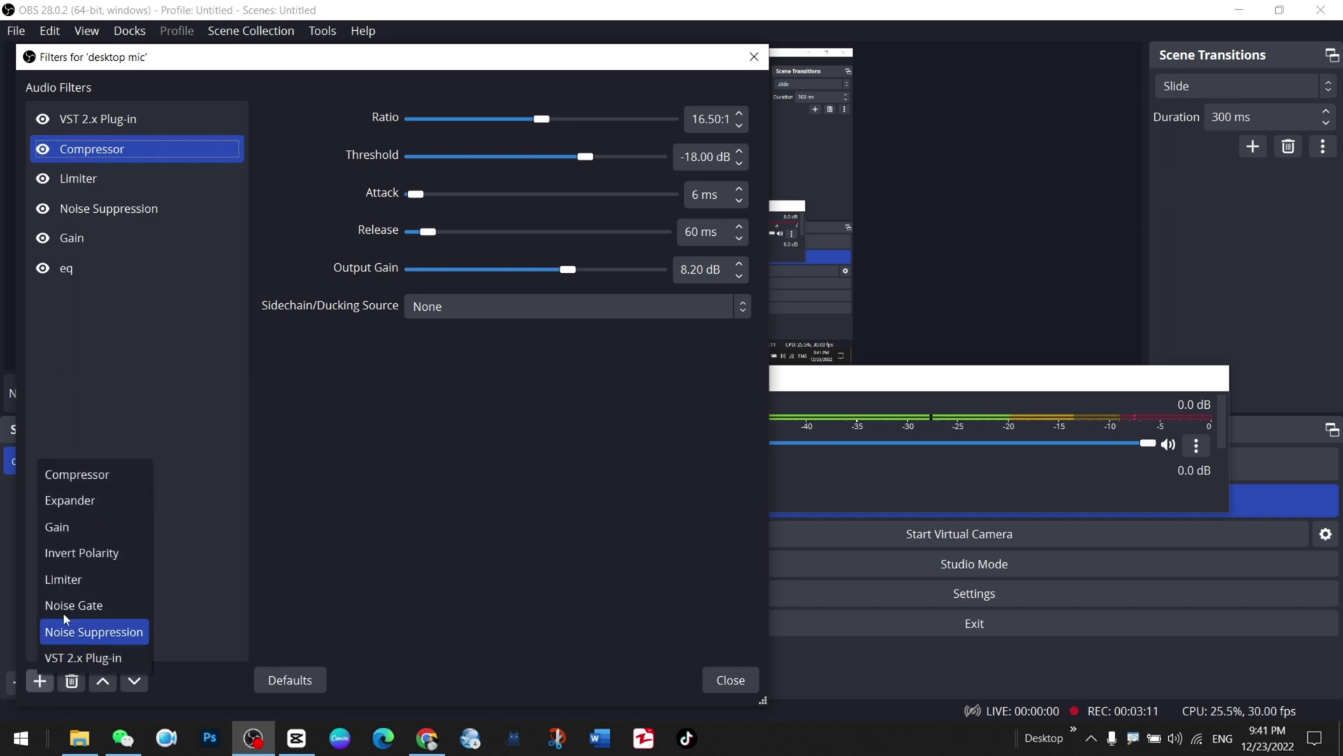
pyautogui.click(99, 184)
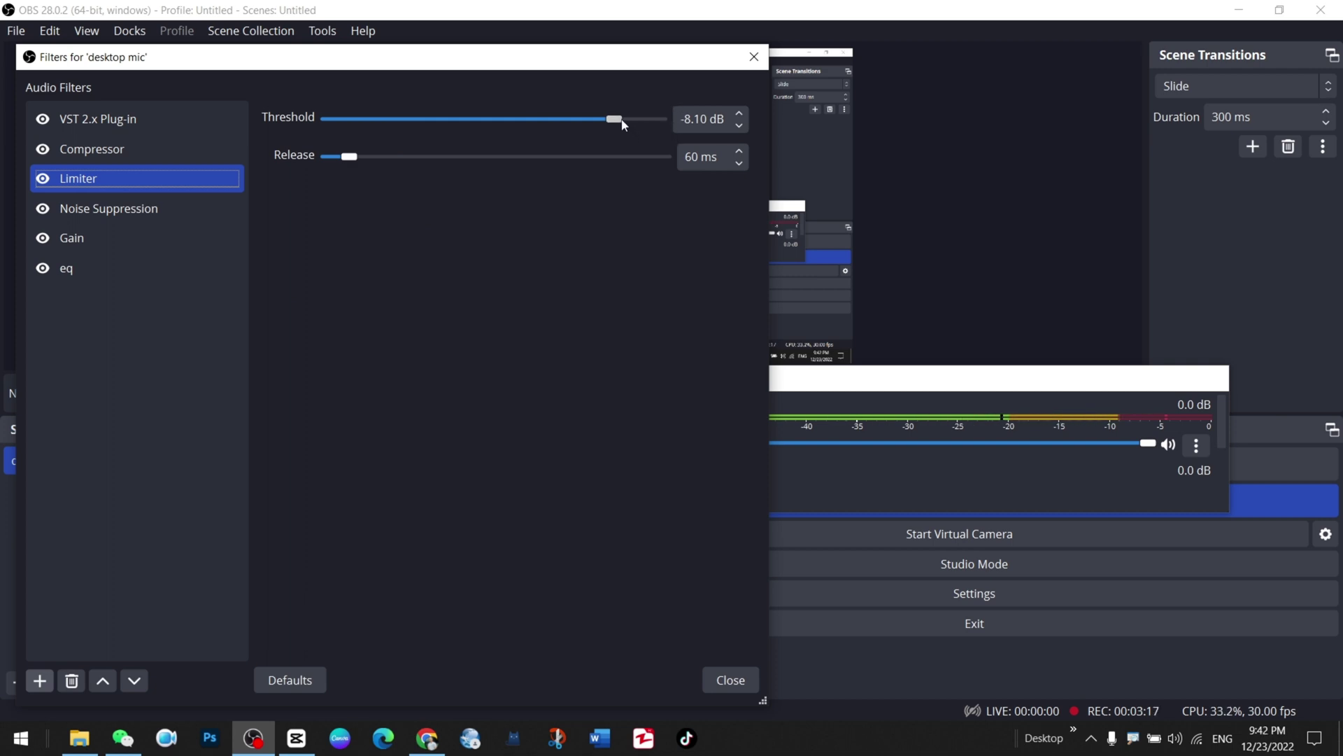
pyautogui.click(885, 382)
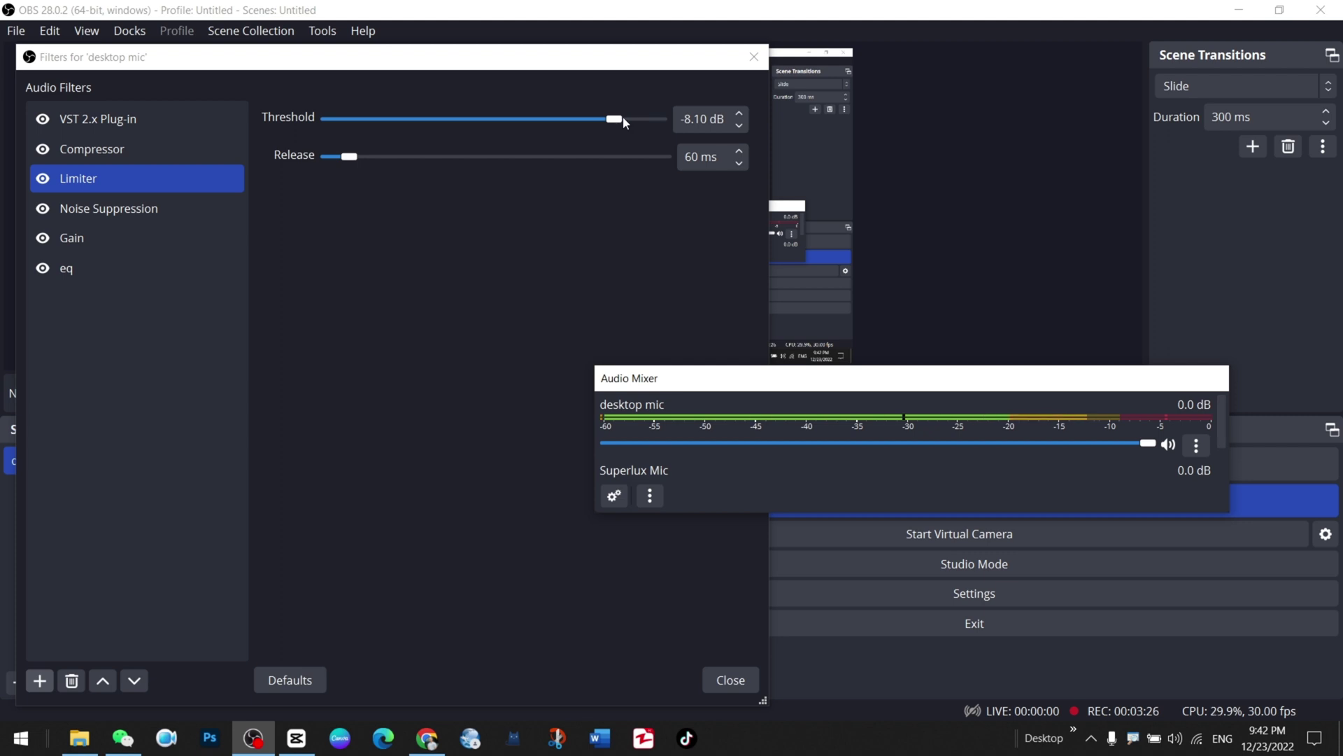
pyautogui.moveTo(622, 120)
pyautogui.mouseDown()
pyautogui.moveTo(592, 120)
pyautogui.moveTo(618, 122)
pyautogui.mouseUp()
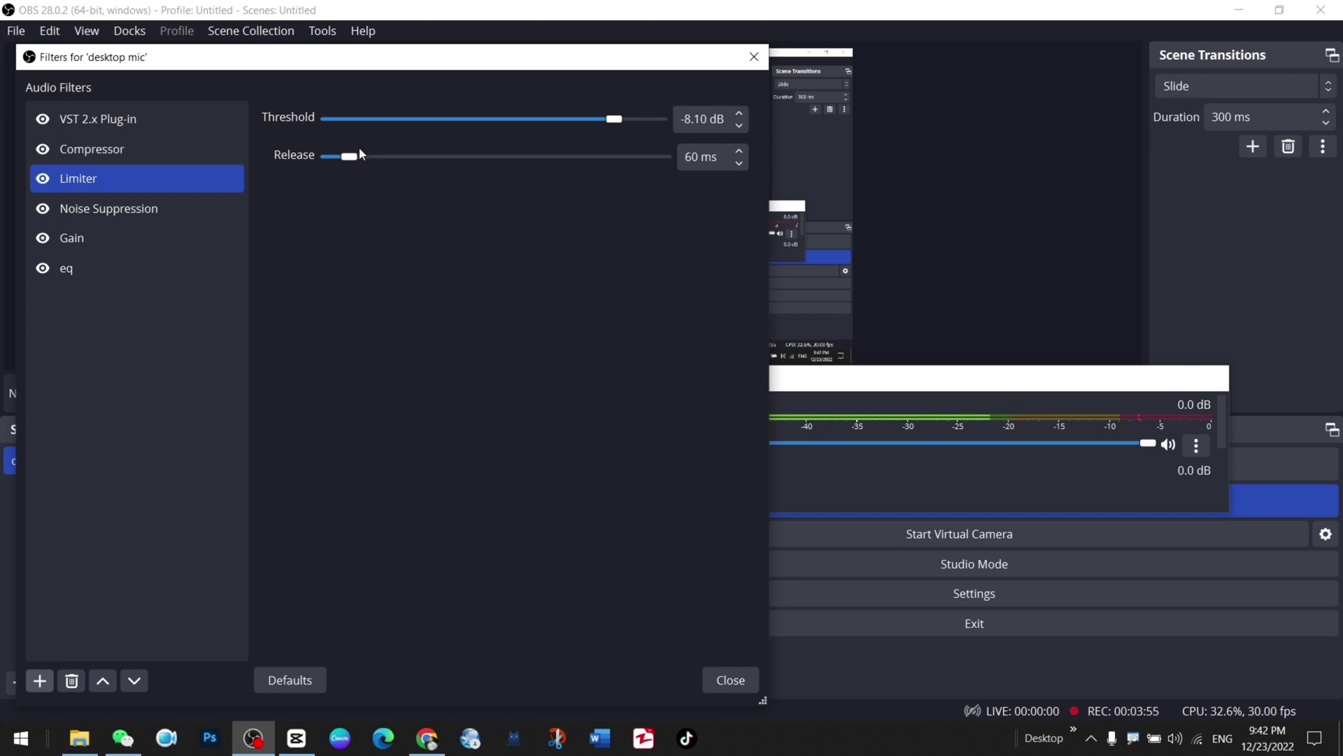
# Check Noise Suppression (Speex, -22 dB) and the Gain filter at 7.00 dB.
pyautogui.click(40, 680)
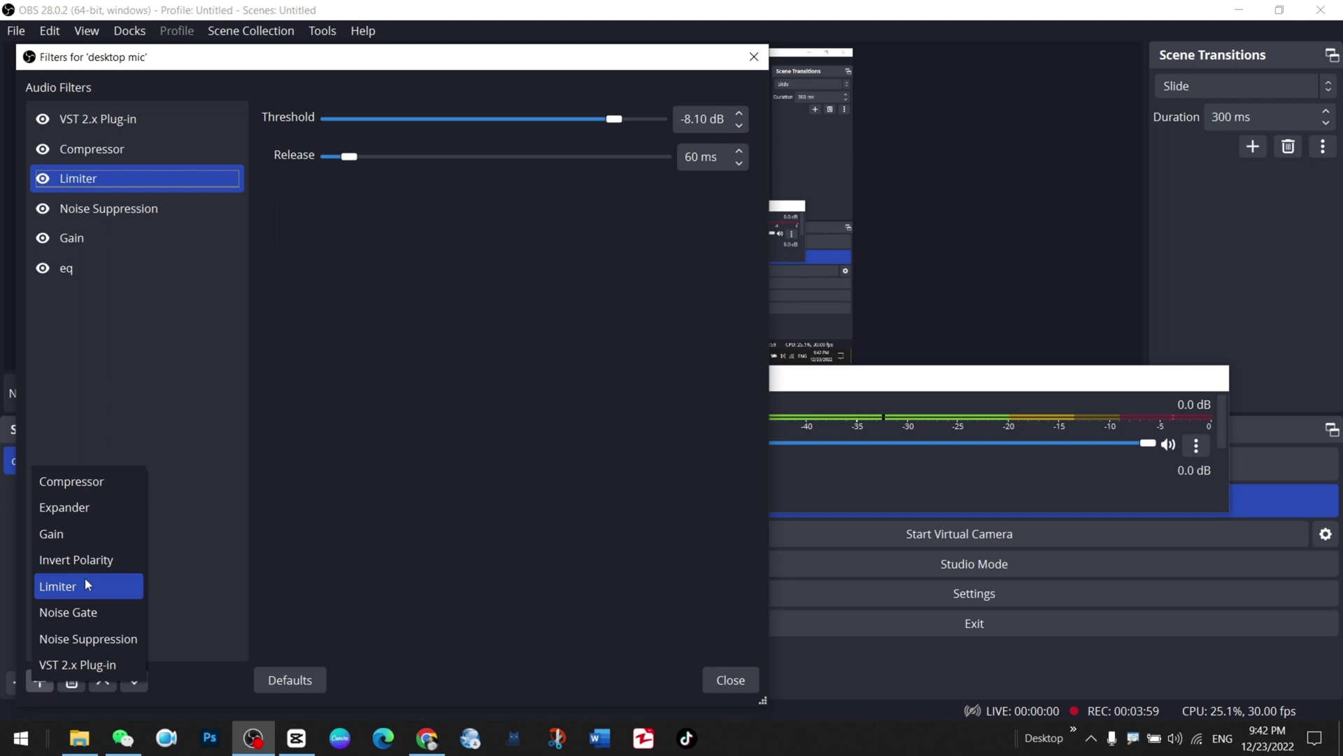
pyautogui.click(137, 209)
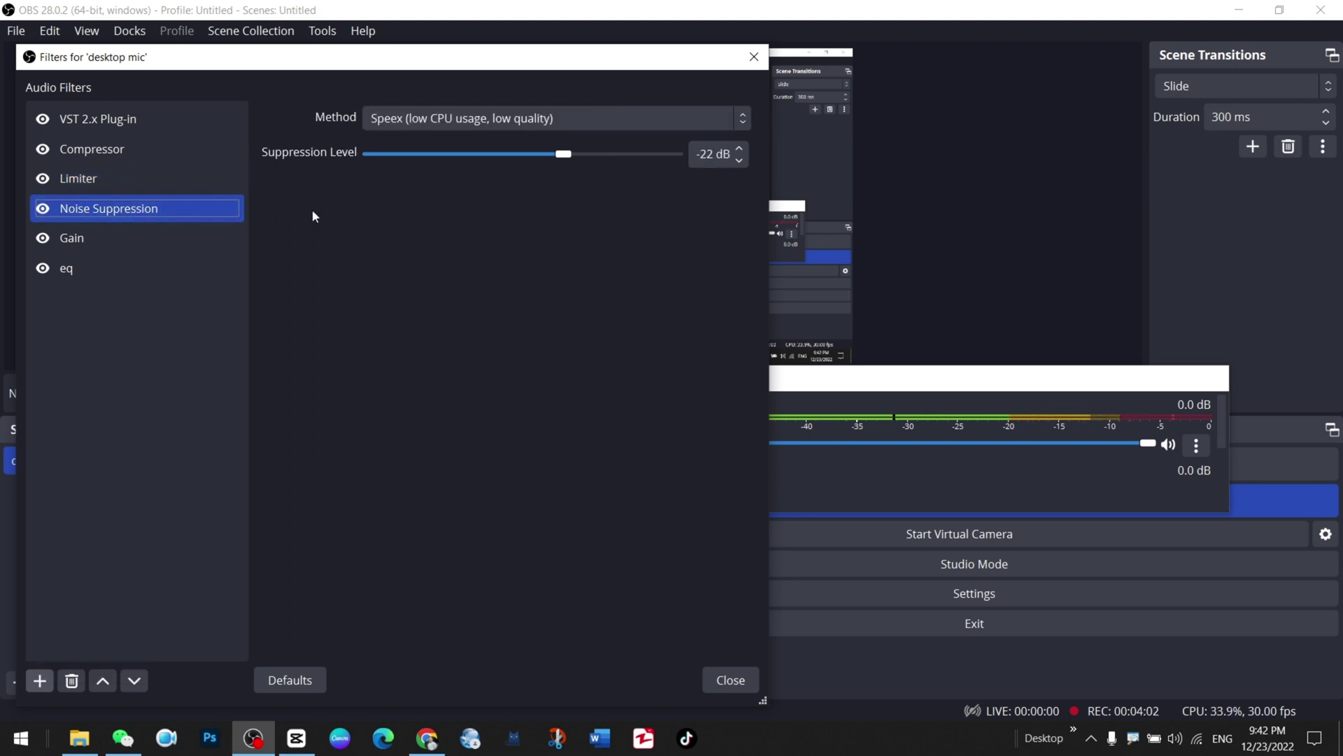
pyautogui.click(720, 155)
pyautogui.click(39, 681)
pyautogui.click(94, 240)
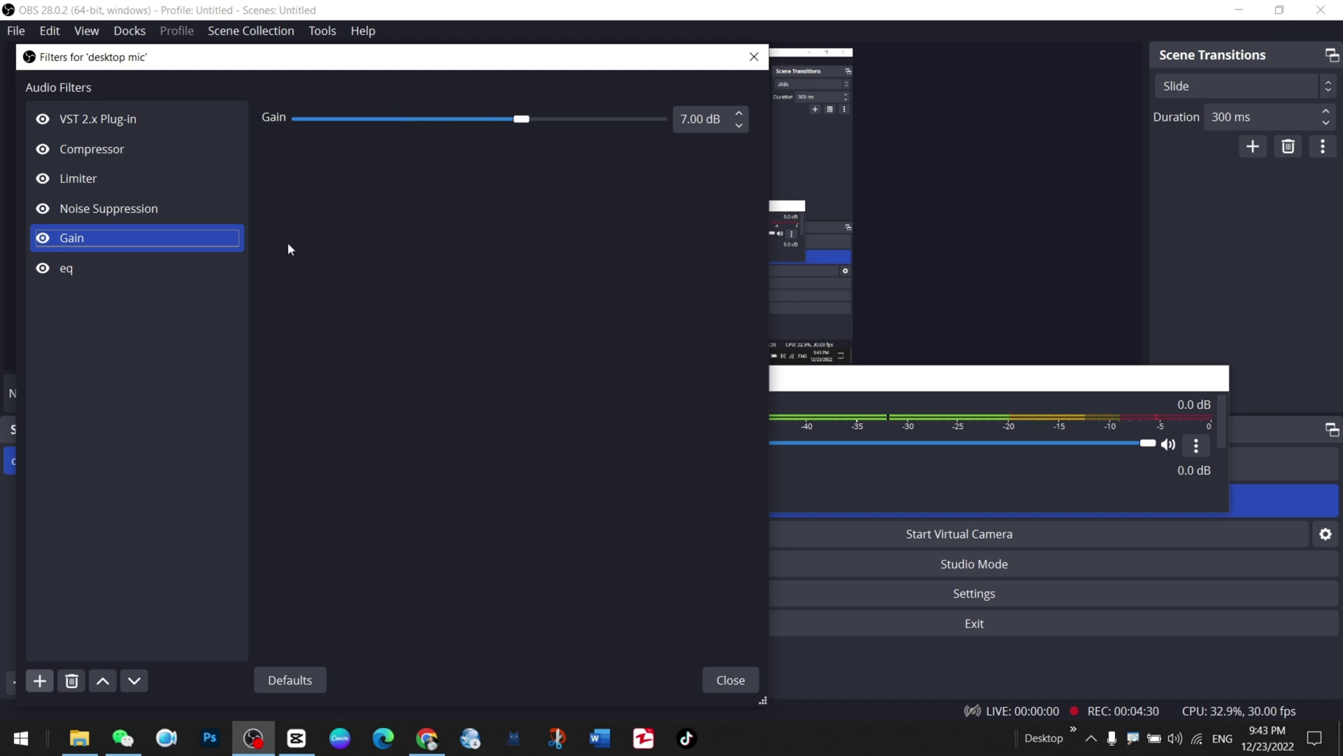
# Open the eq filter's ReaEQ and make band 1 a -5.5 dB low shelf at 80 Hz.
pyautogui.click(106, 268)
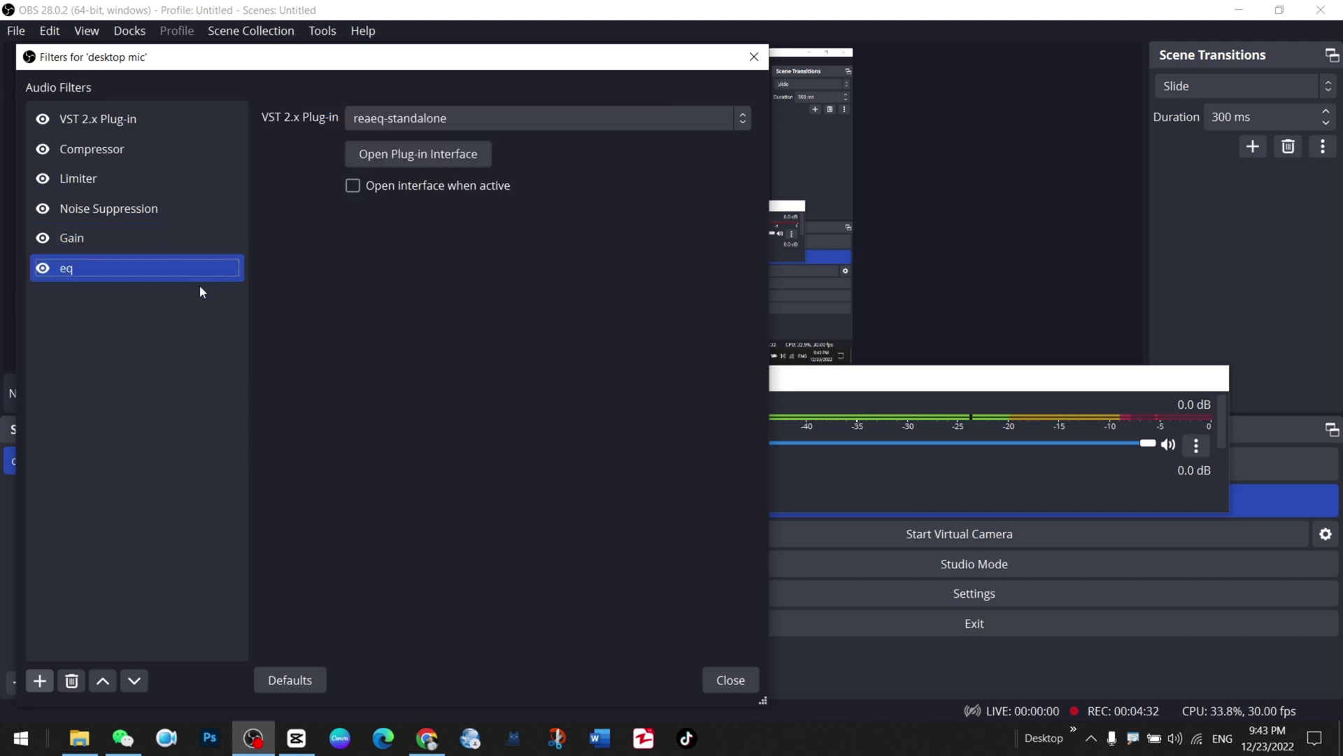
pyautogui.click(395, 155)
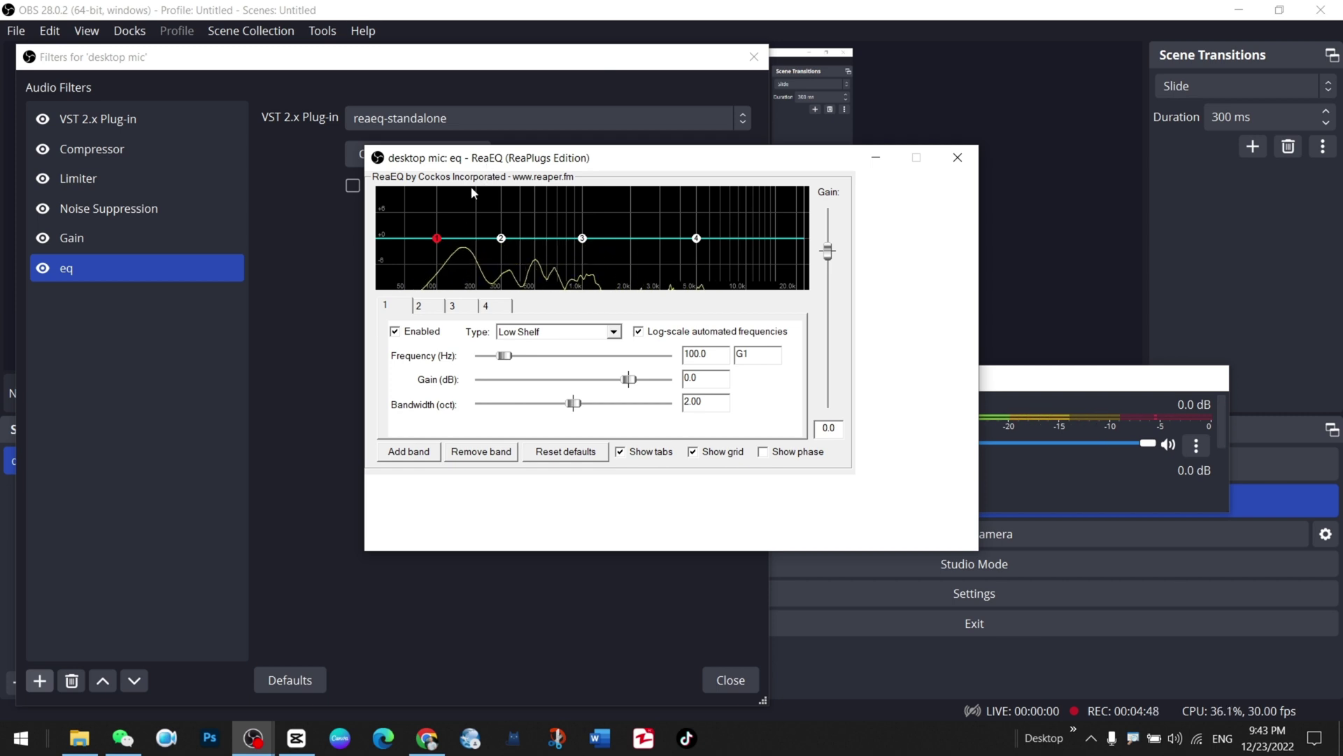
pyautogui.moveTo(438, 239)
pyautogui.mouseDown()
pyautogui.moveTo(438, 273)
pyautogui.moveTo(440, 252)
pyautogui.moveTo(428, 263)
pyautogui.mouseUp()
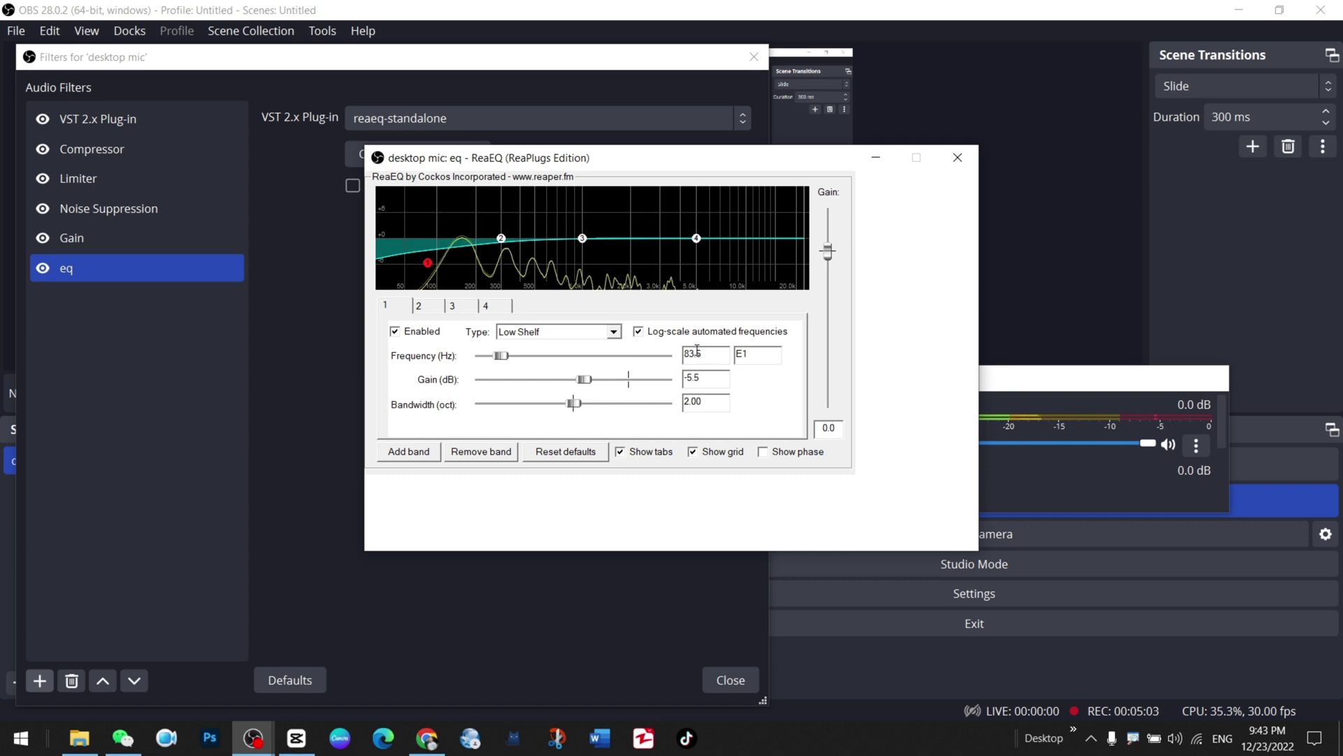
pyautogui.moveTo(427, 263); pyautogui.dragTo(425, 264)
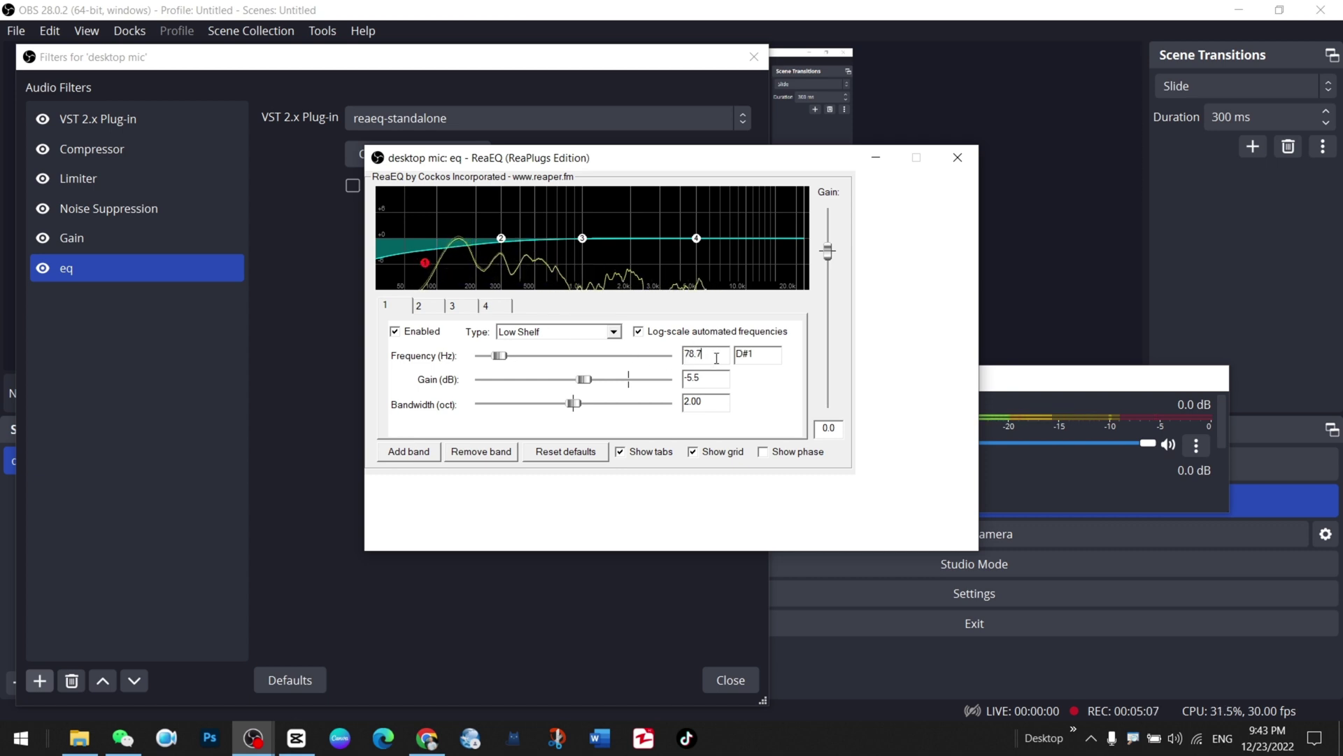
pyautogui.press('Tab')
pyautogui.write('80')
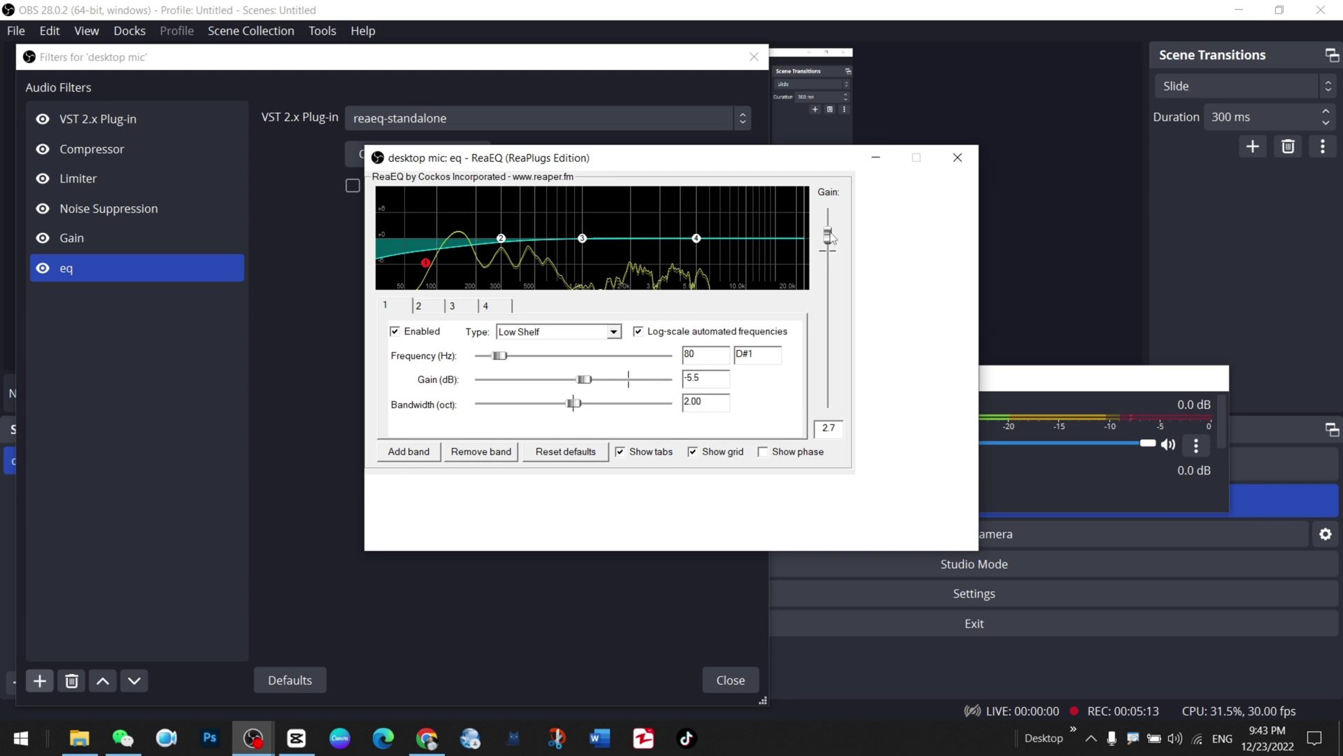
pyautogui.moveTo(829, 252); pyautogui.dragTo(832, 254)
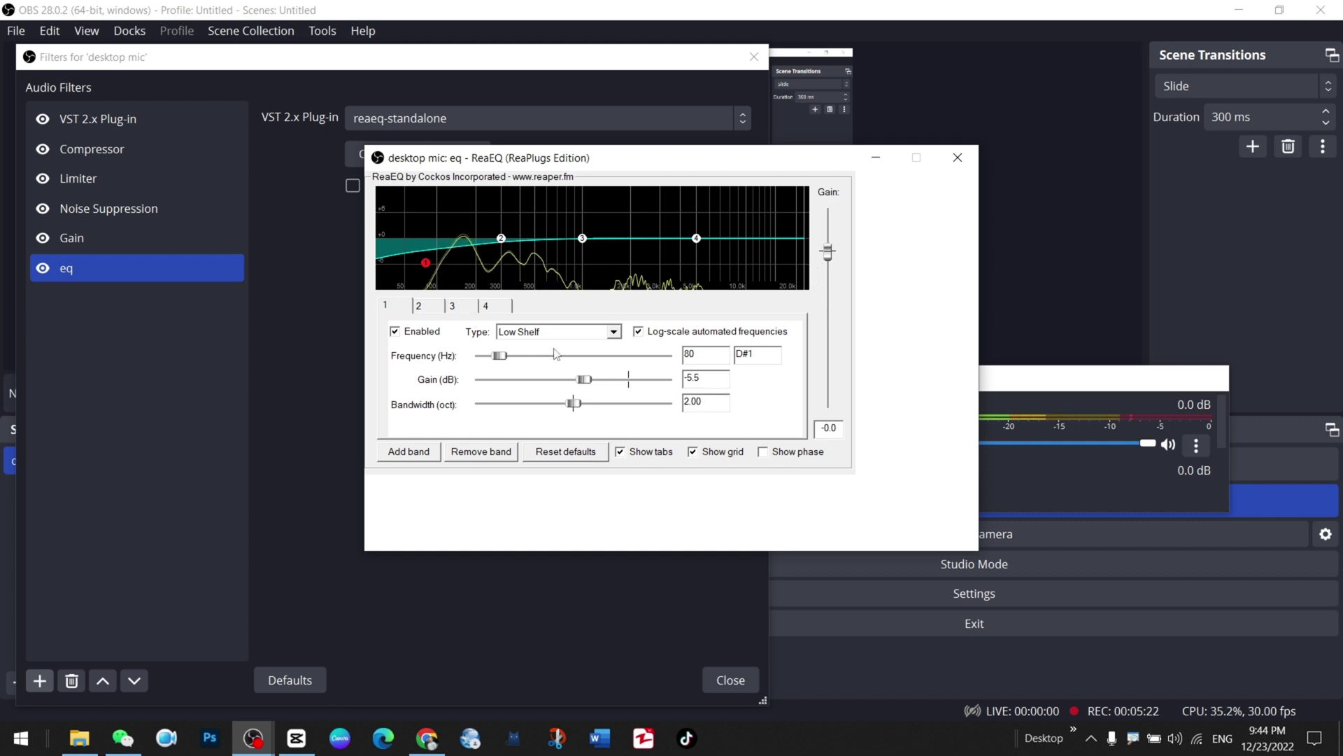
# Keep ReaEQ band 2's type as Band.
pyautogui.click(419, 307)
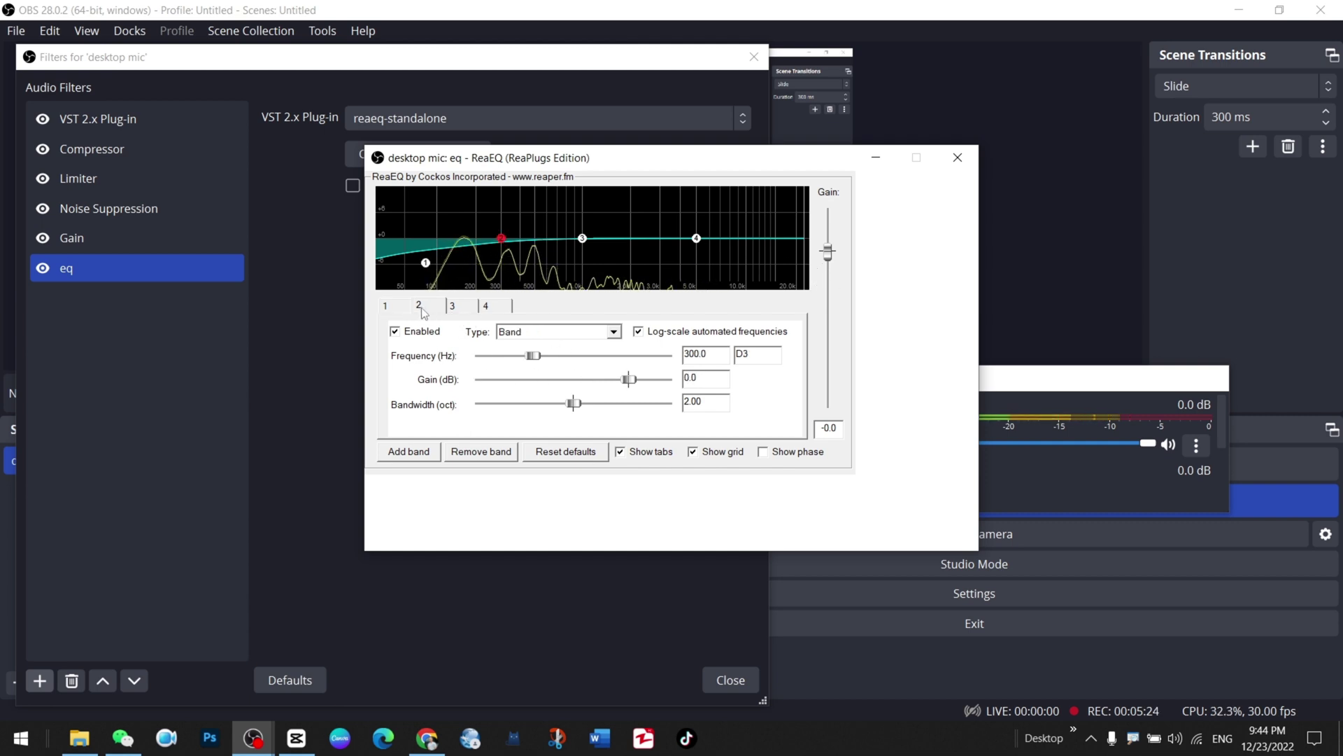
pyautogui.click(567, 335)
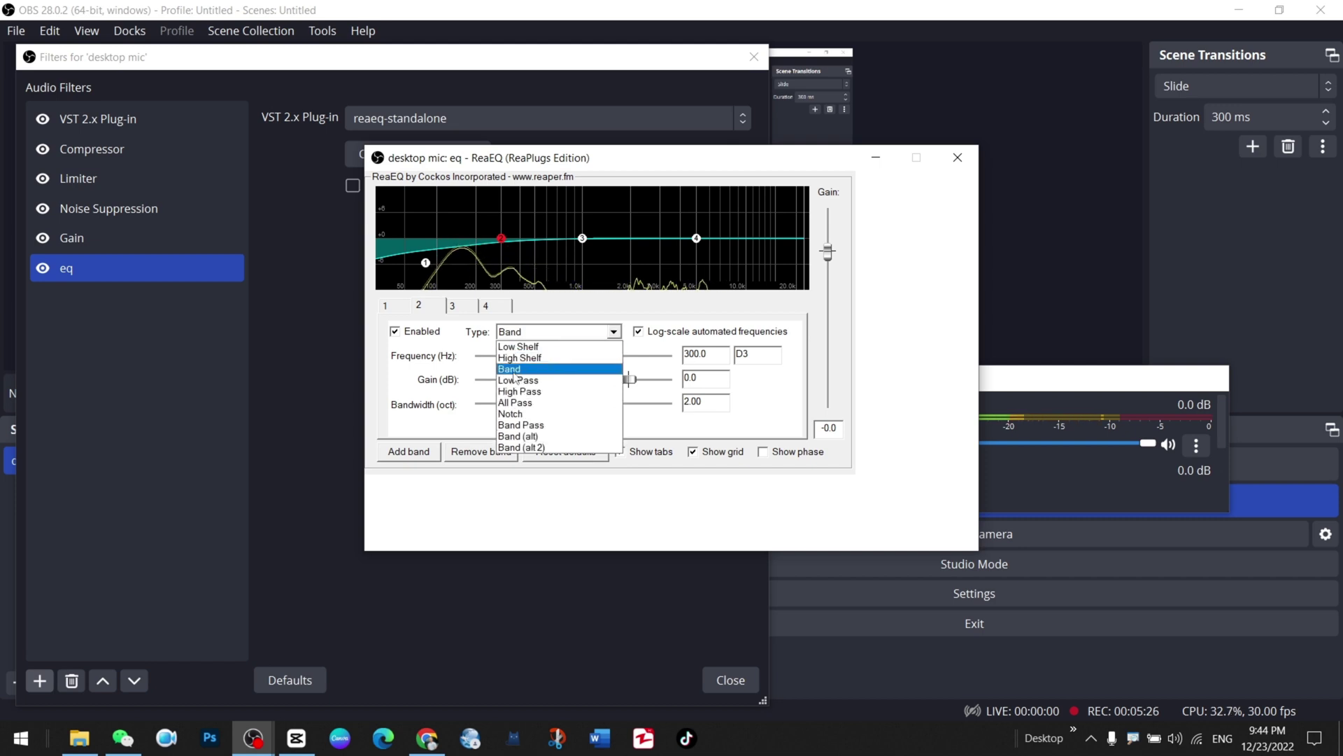
pyautogui.click(538, 320)
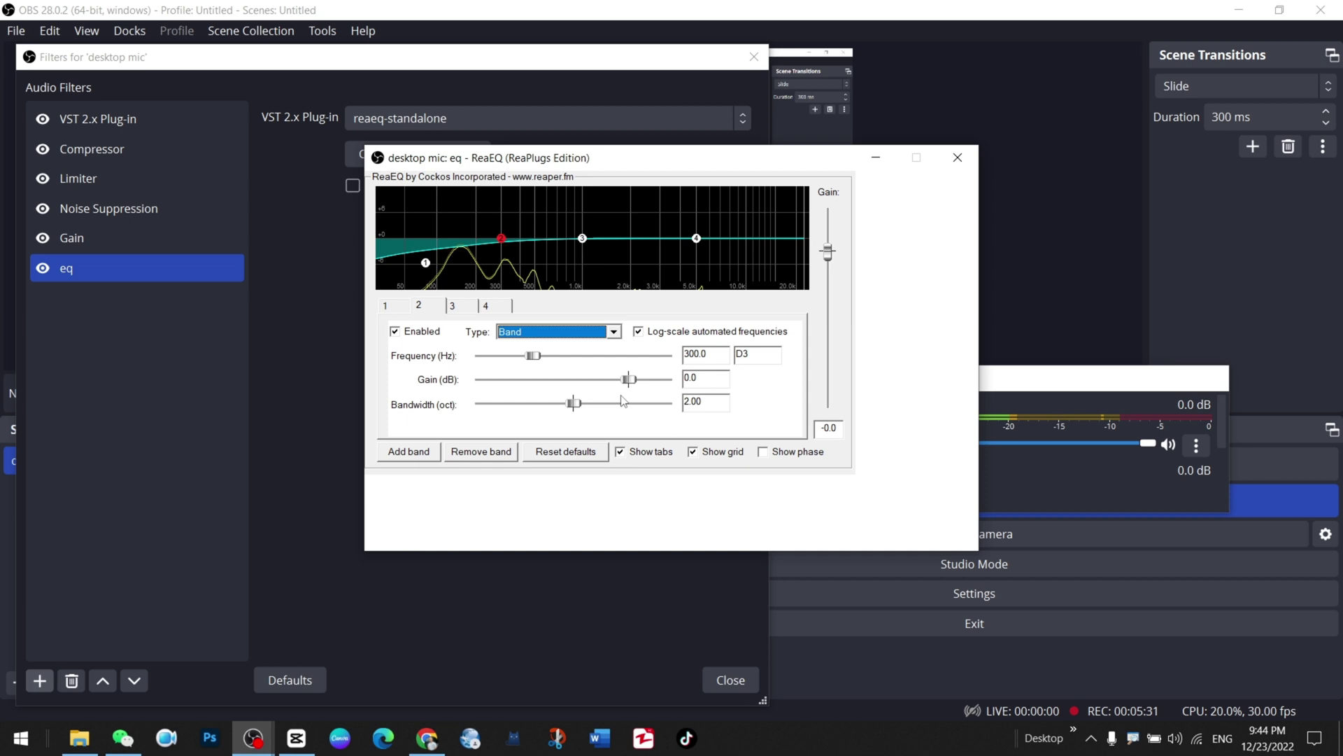
pyautogui.click(959, 162)
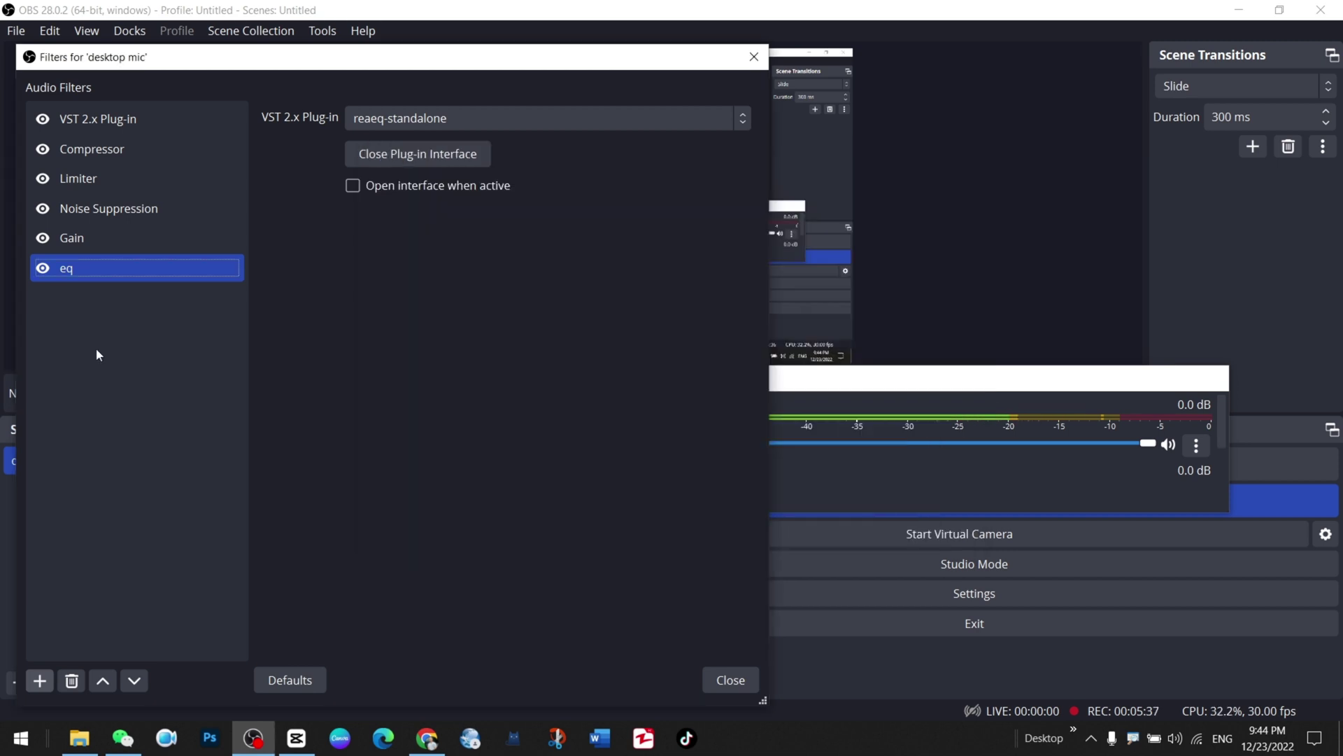
pyautogui.click(42, 269)
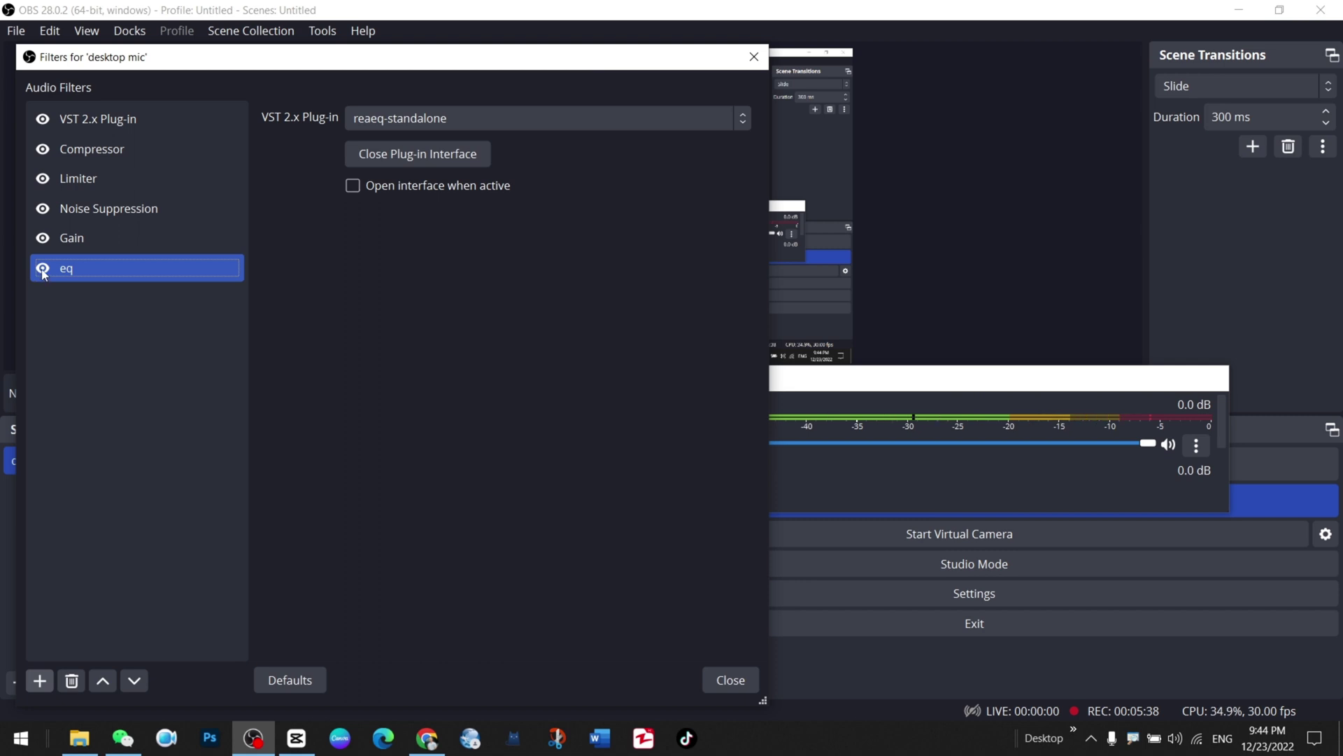
pyautogui.keyDown('shift'); pyautogui.click(49, 239); pyautogui.keyUp('shift')
pyautogui.click(43, 208)
pyautogui.click(43, 178)
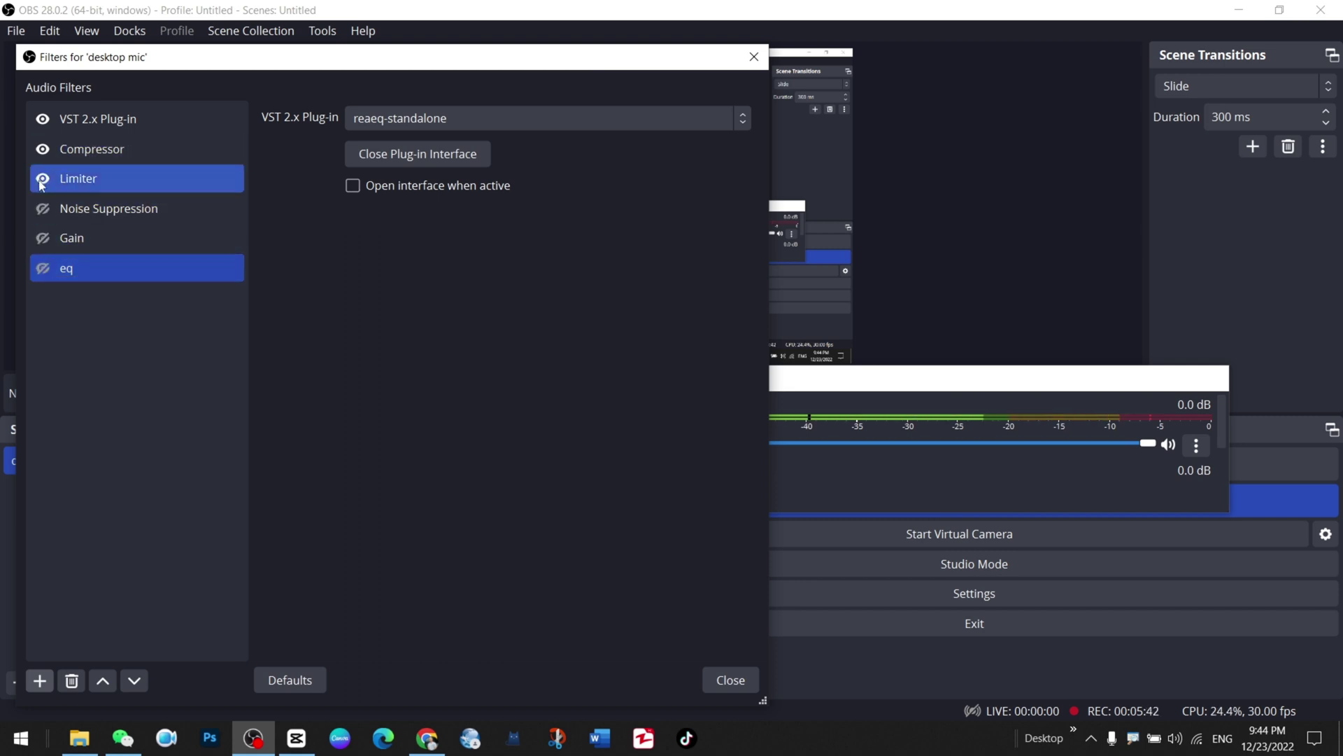
pyautogui.click(43, 148)
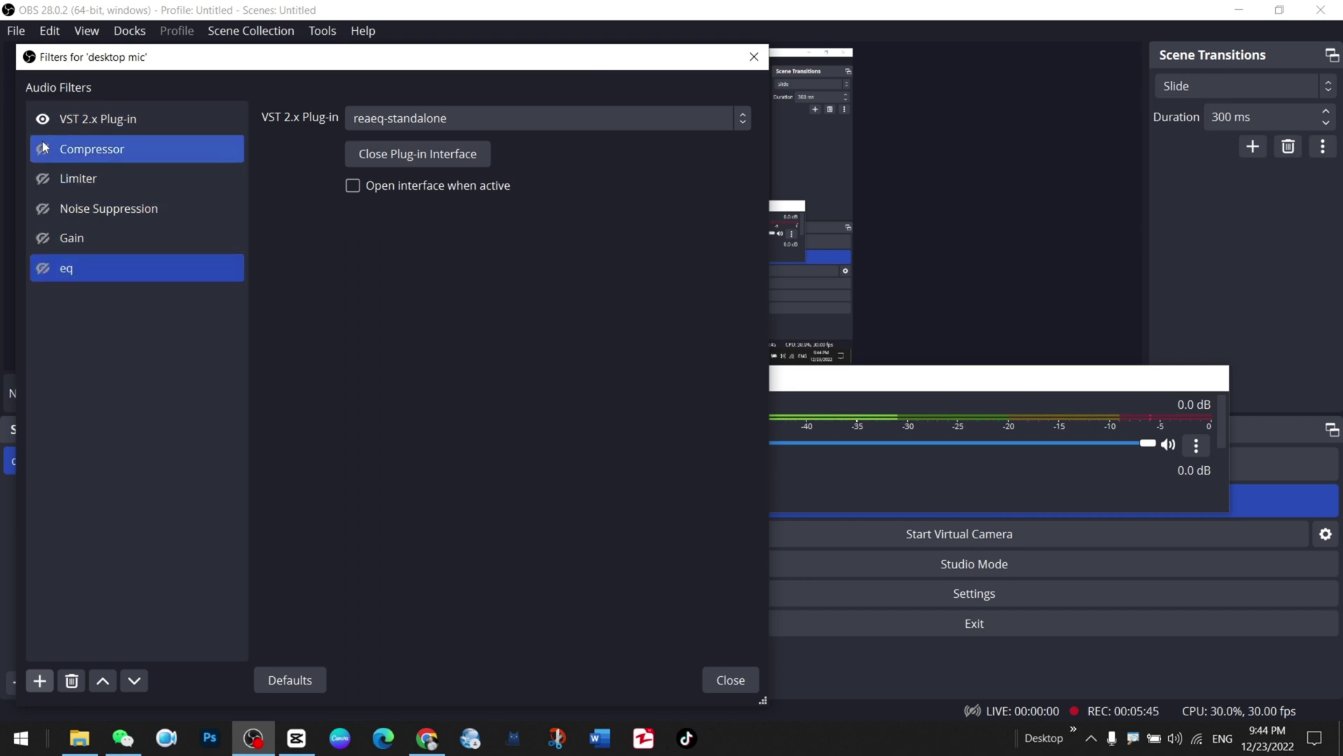
pyautogui.click(42, 118)
pyautogui.click(217, 268)
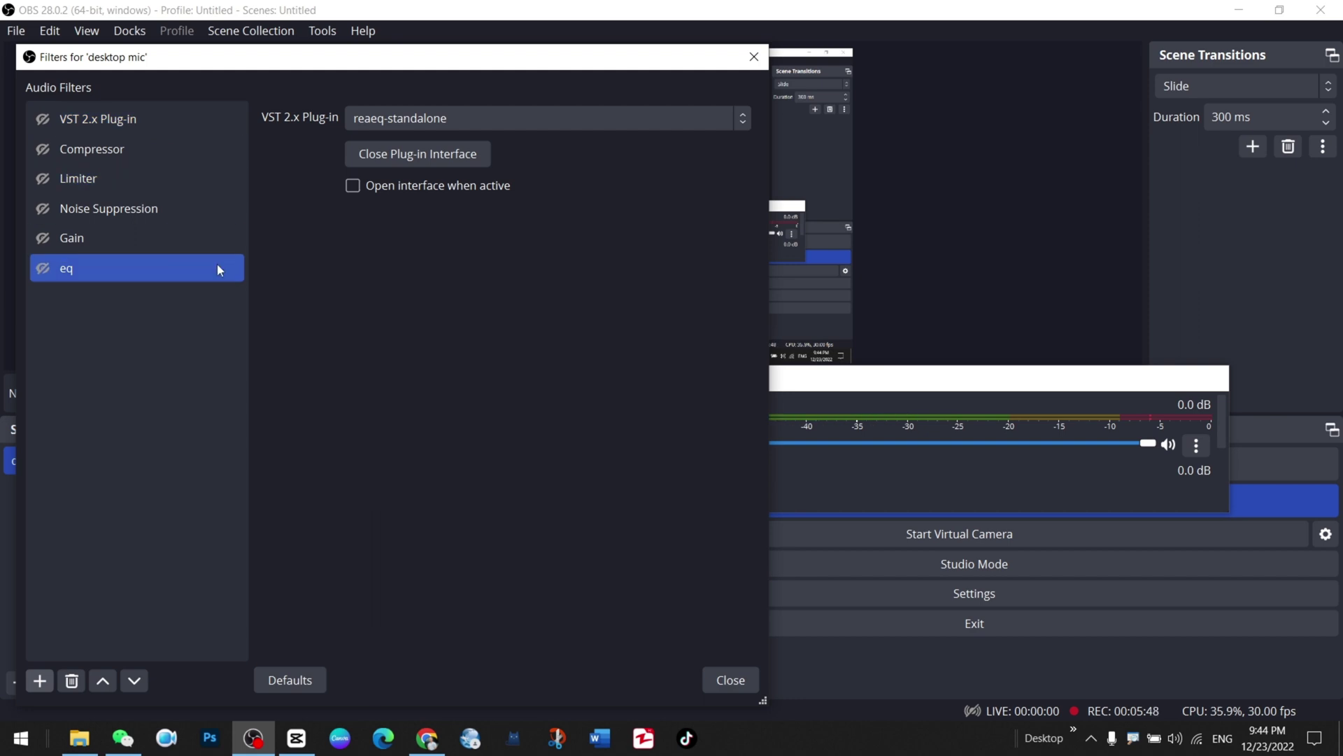
pyautogui.keyDown('shift'); pyautogui.click(112, 234); pyautogui.keyUp('shift')
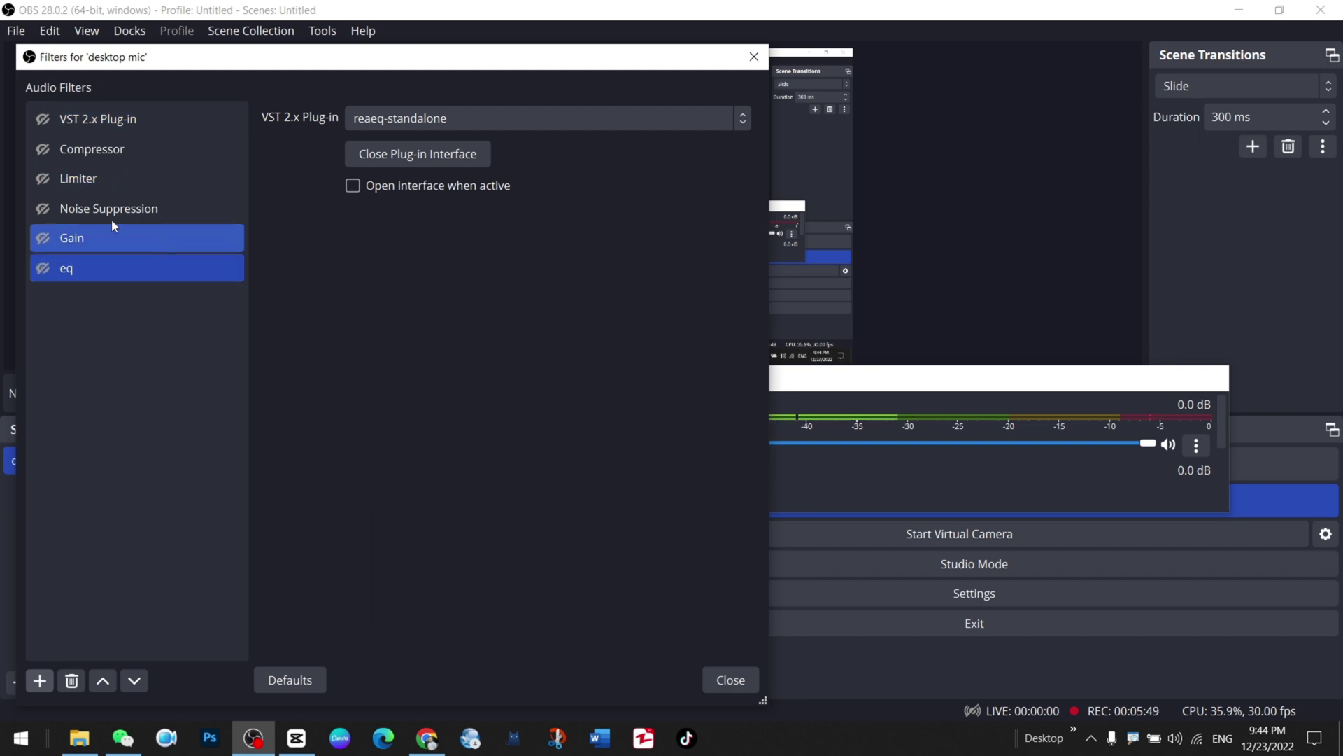
pyautogui.click(42, 239)
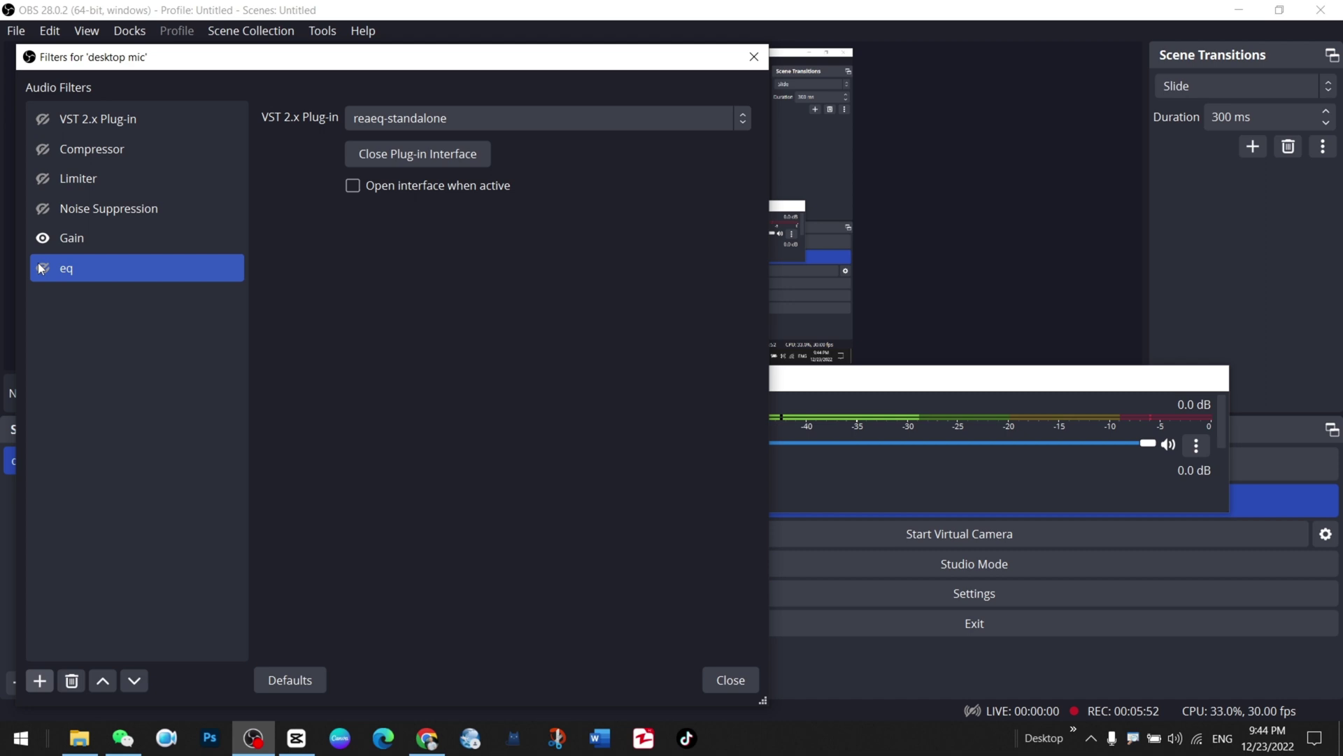
pyautogui.click(43, 209)
pyautogui.click(42, 178)
pyautogui.click(43, 149)
pyautogui.click(43, 119)
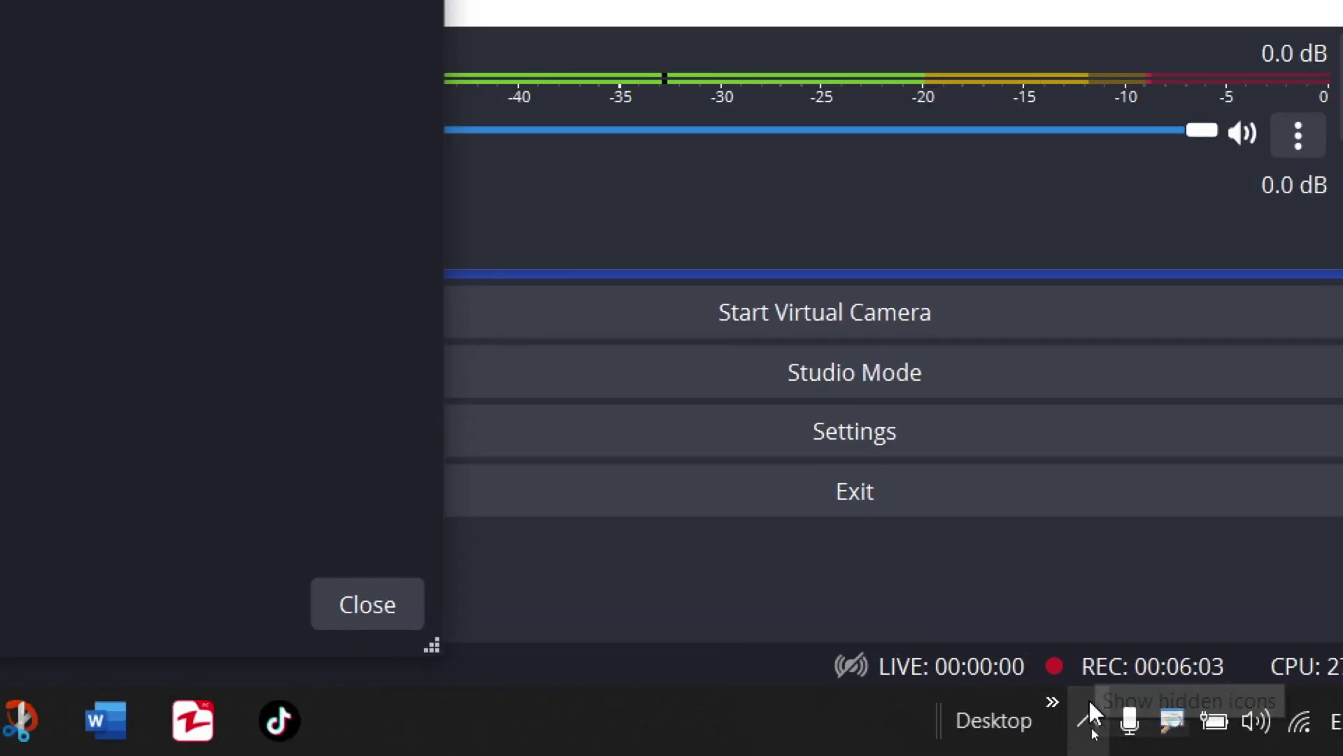
# Open the Windows Sound window at the Recording devices list.
pyautogui.click(1092, 734)
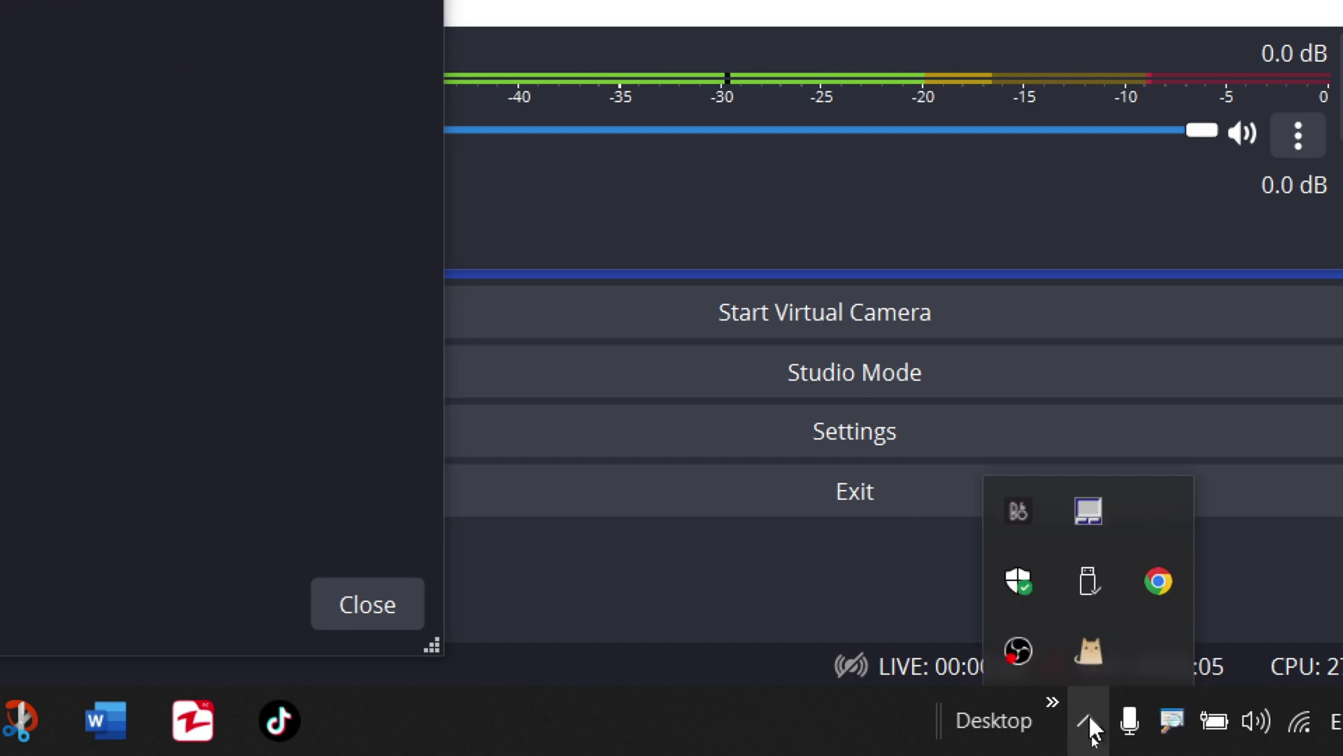
pyautogui.rightClick(1257, 724)
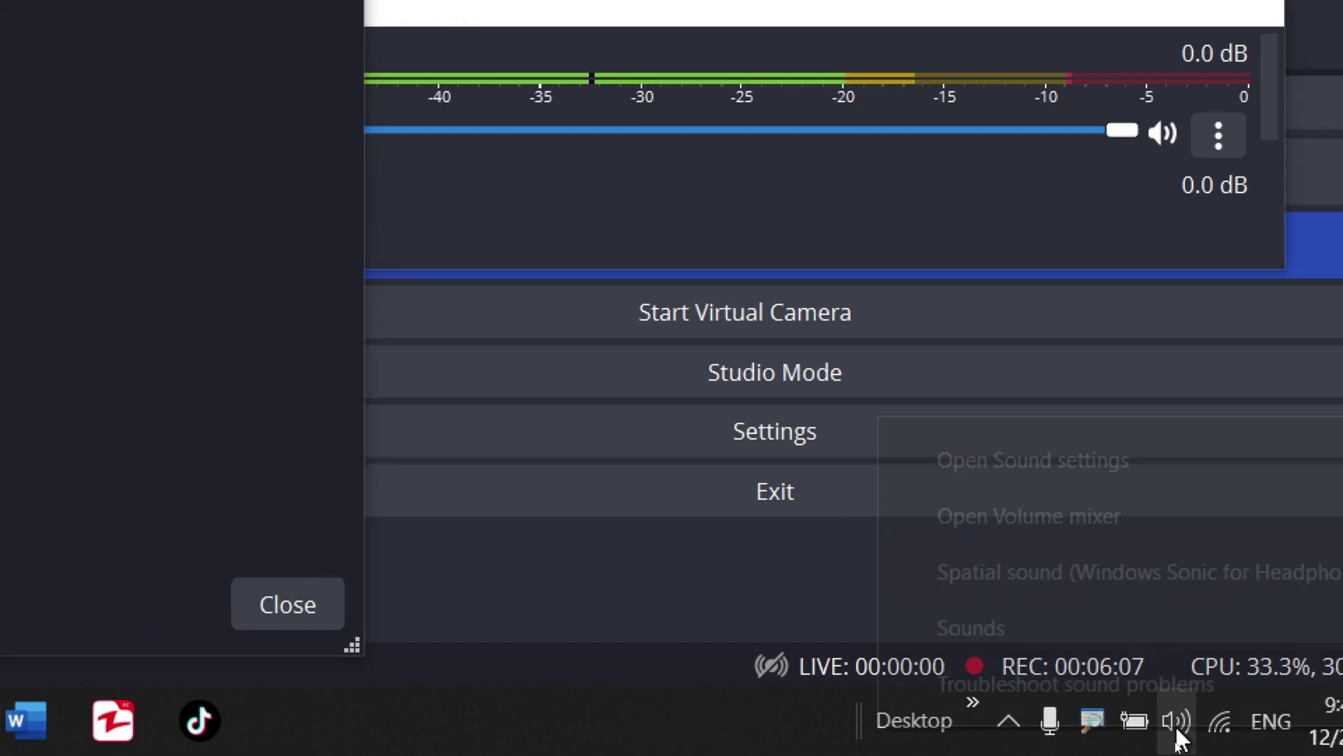
pyautogui.click(956, 620)
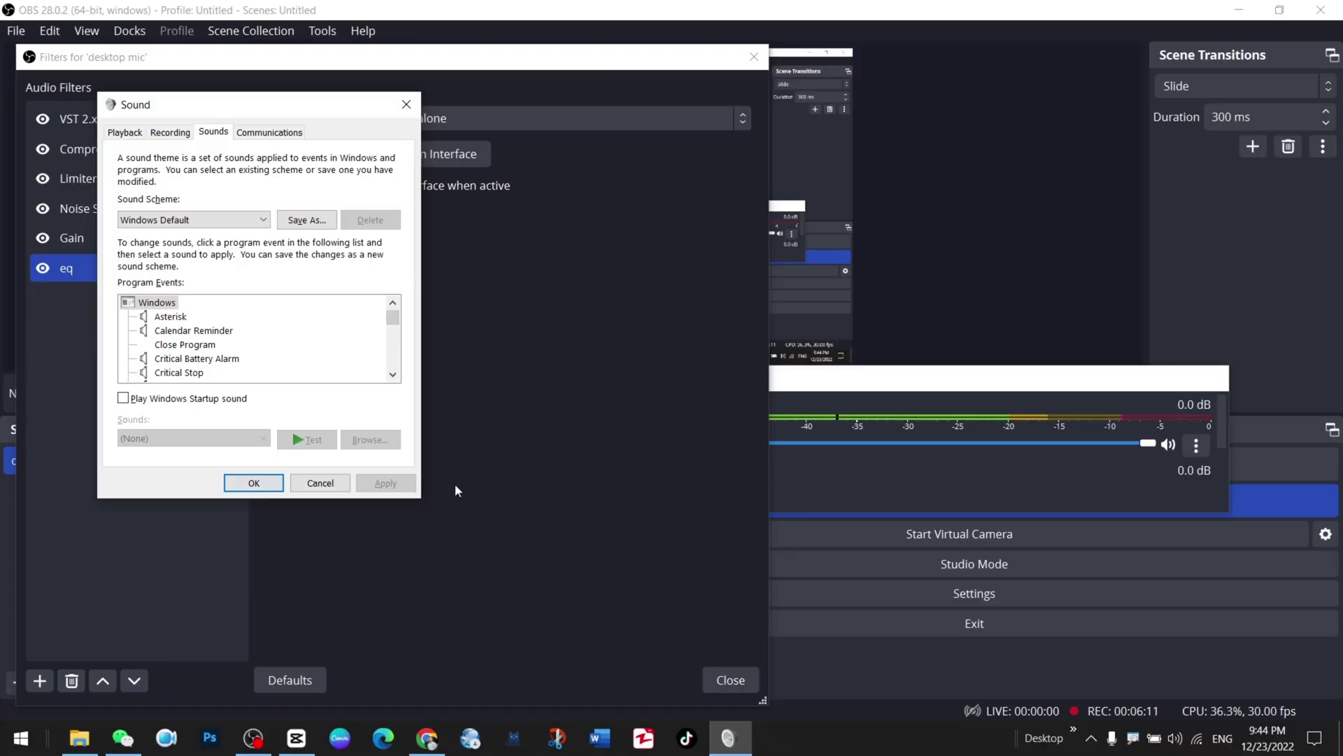
pyautogui.click(170, 132)
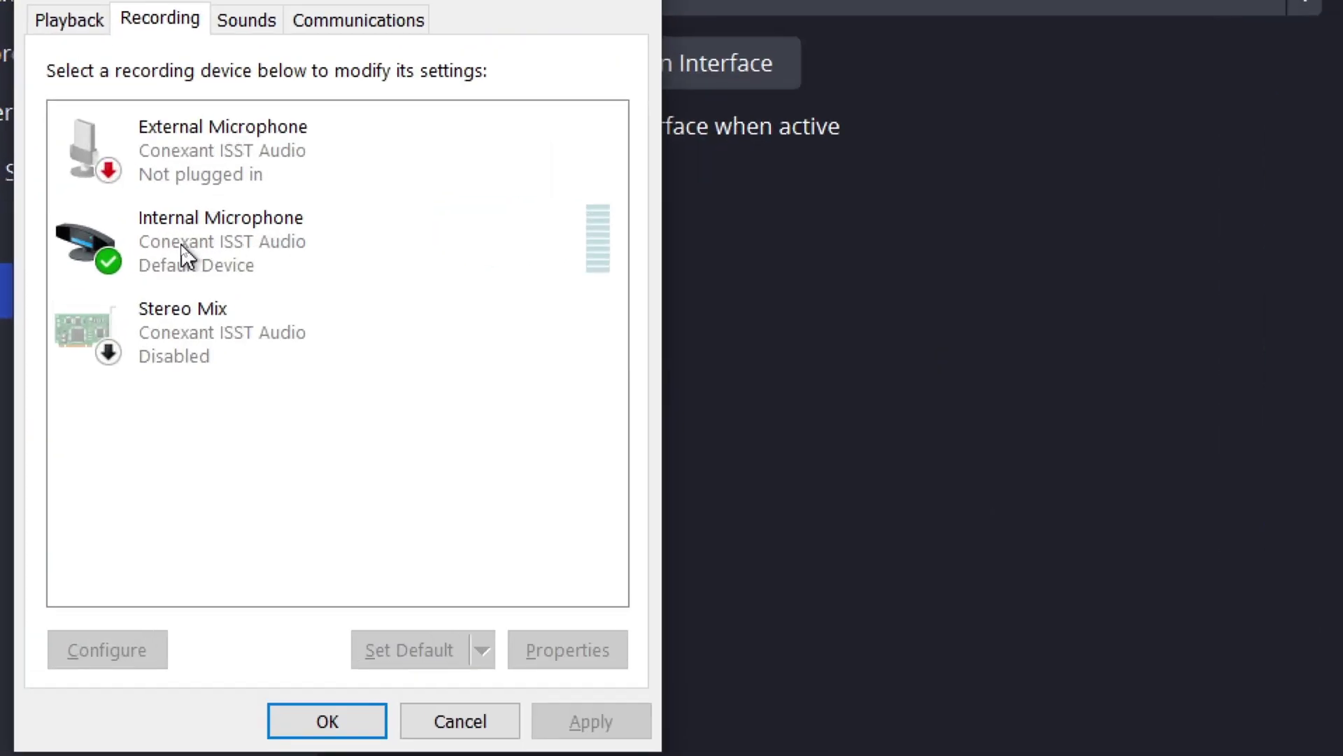
# Review Internal Microphone levels (70, boost 0.0 dB) and Listen options, then close its properties.
pyautogui.doubleClick(182, 246)
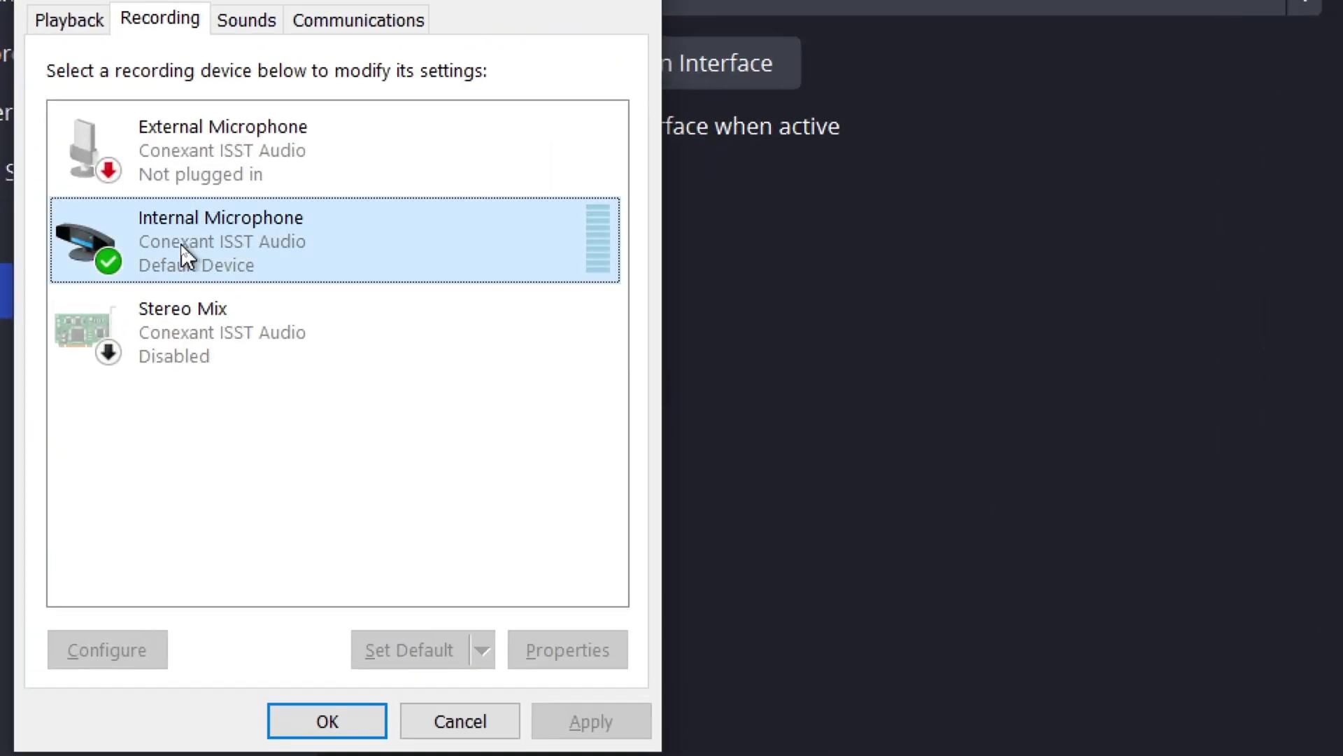
pyautogui.click(254, 149)
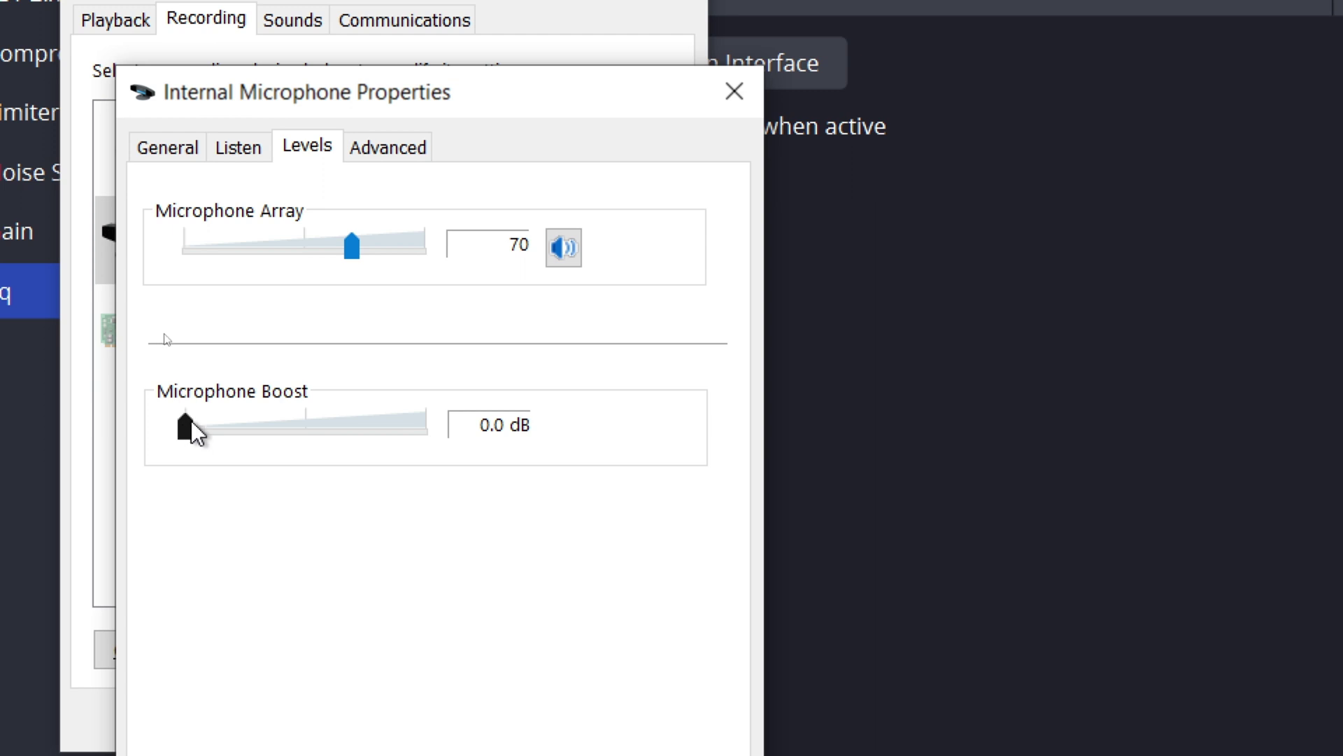
pyautogui.moveTo(189, 427); pyautogui.dragTo(0, 450)
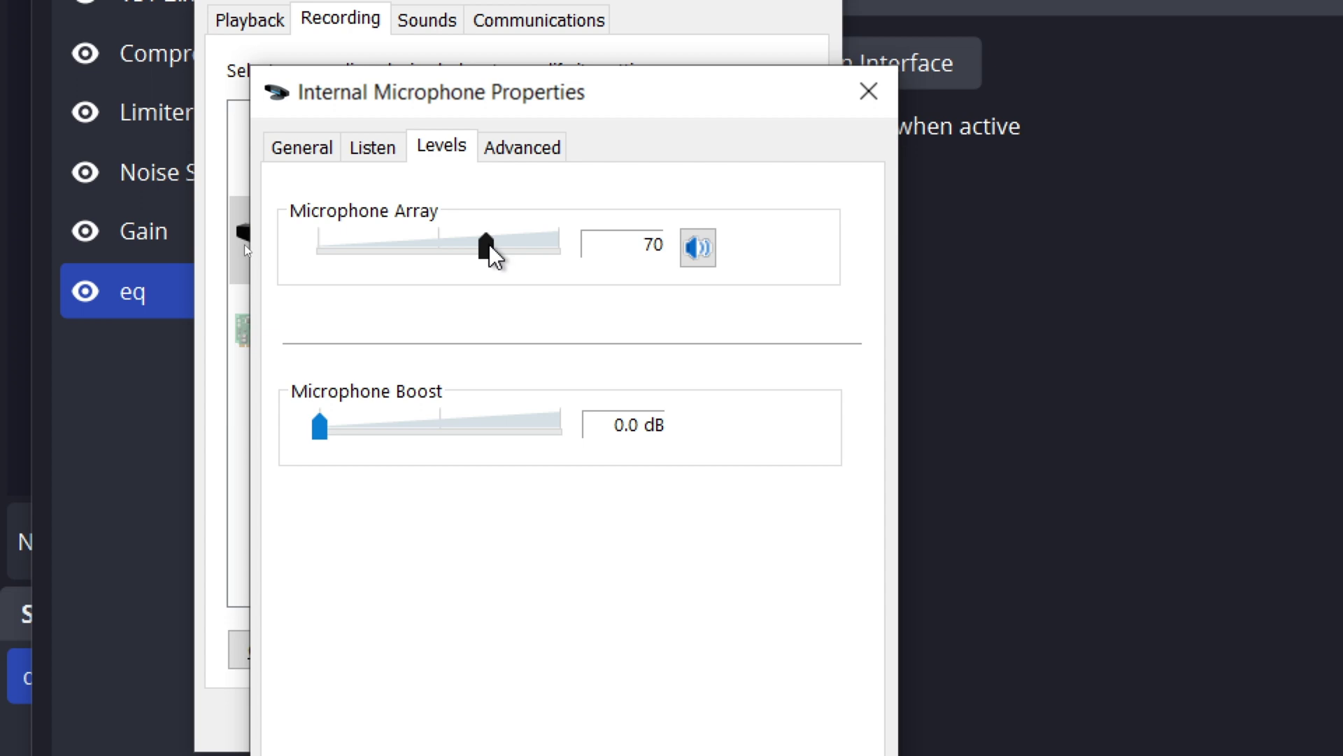
pyautogui.click(377, 148)
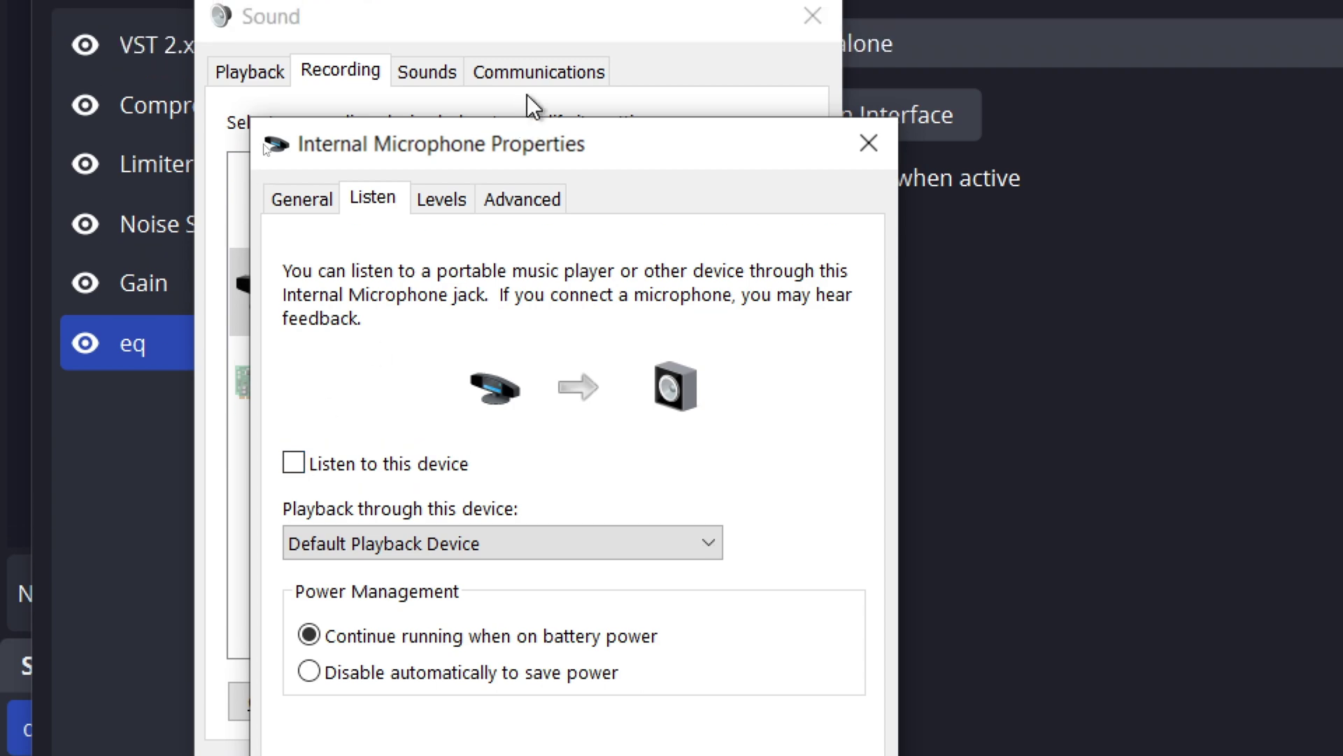
pyautogui.click(464, 205)
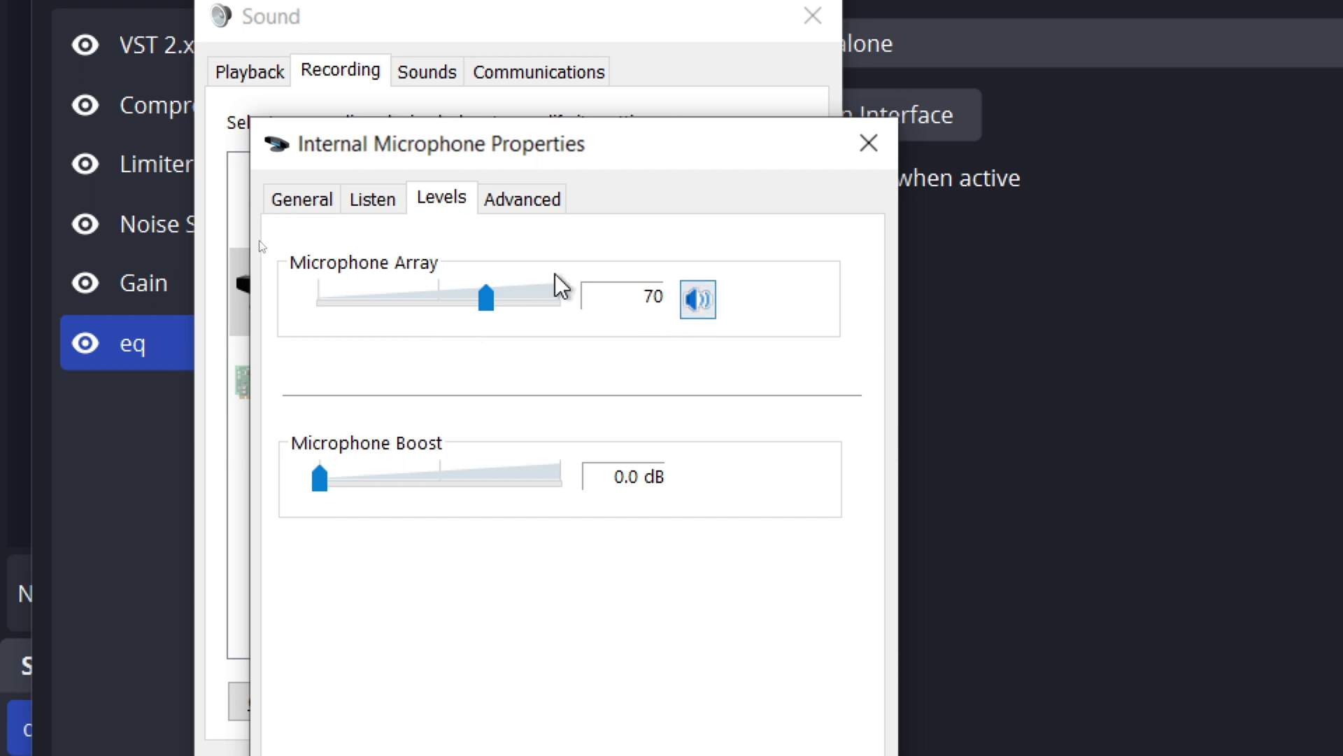
pyautogui.click(868, 142)
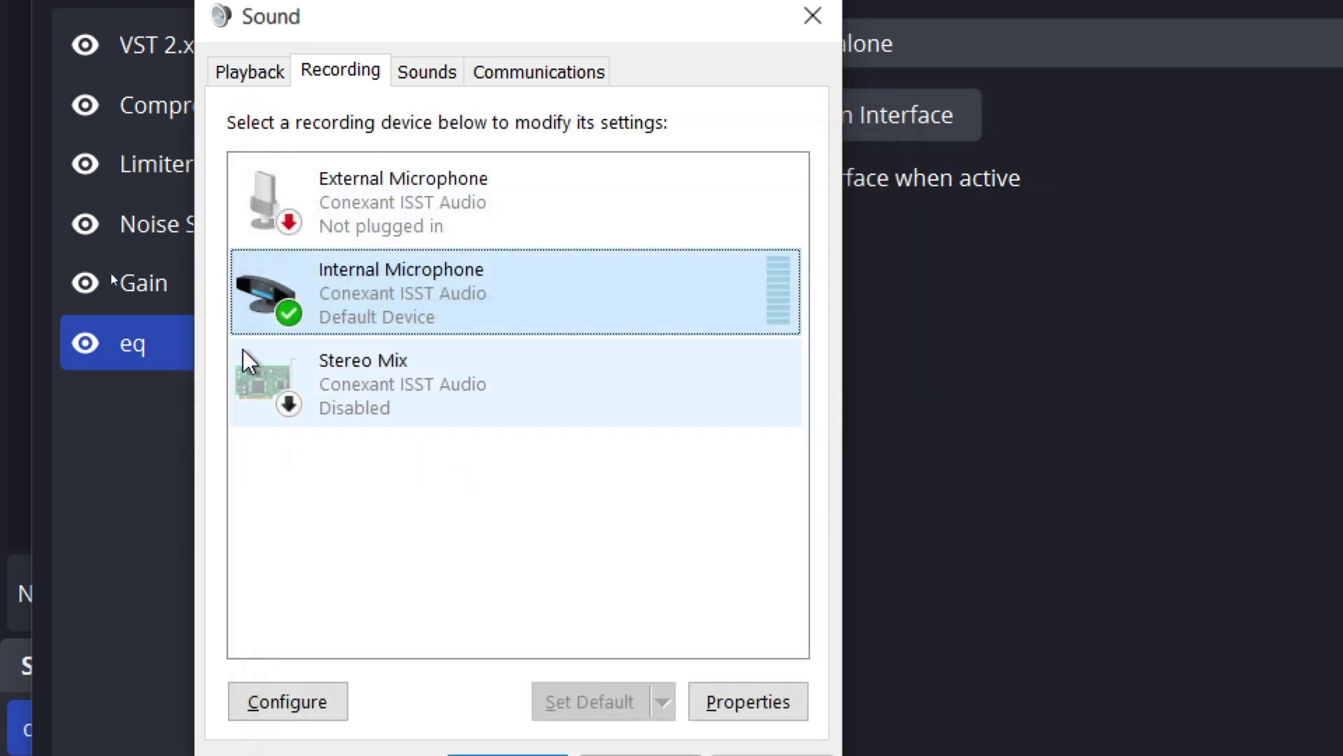
# Inspect Stereo Mix properties and its audio controller's driver and device details, then close both.
pyautogui.doubleClick(381, 402)
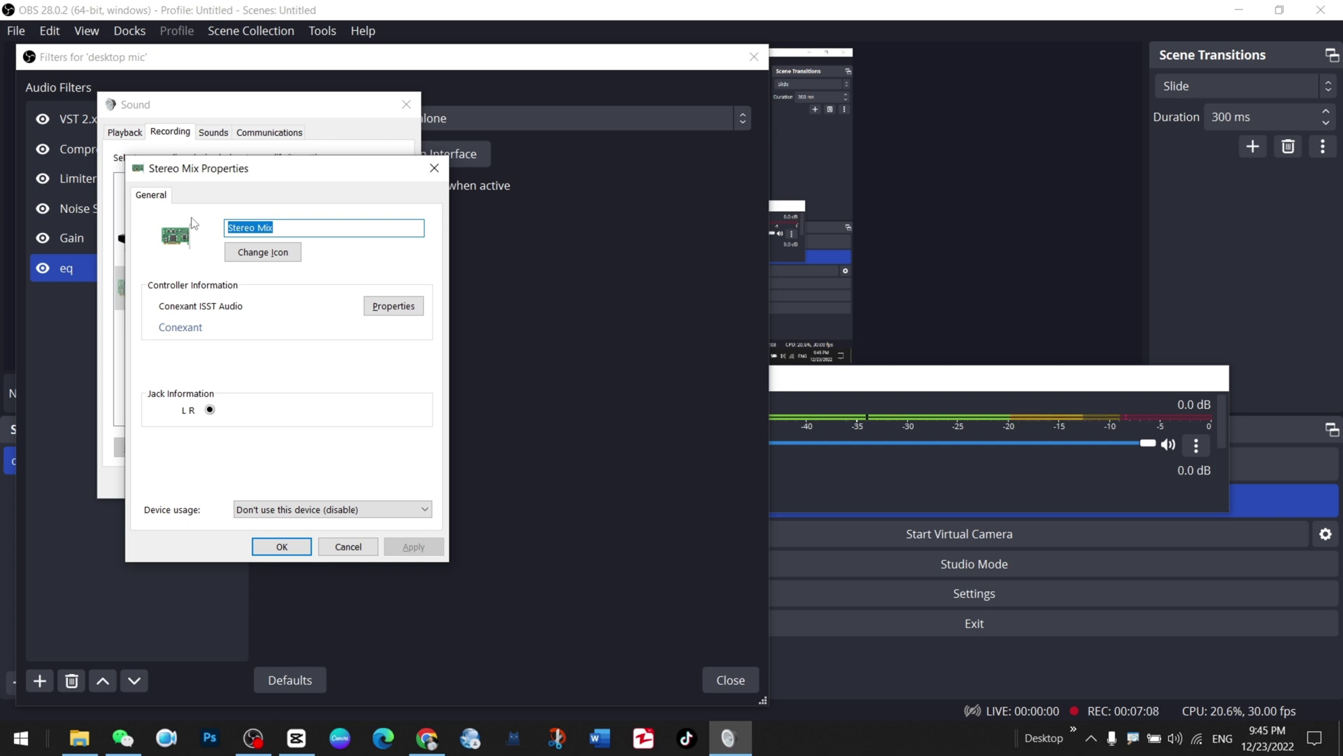
pyautogui.click(392, 308)
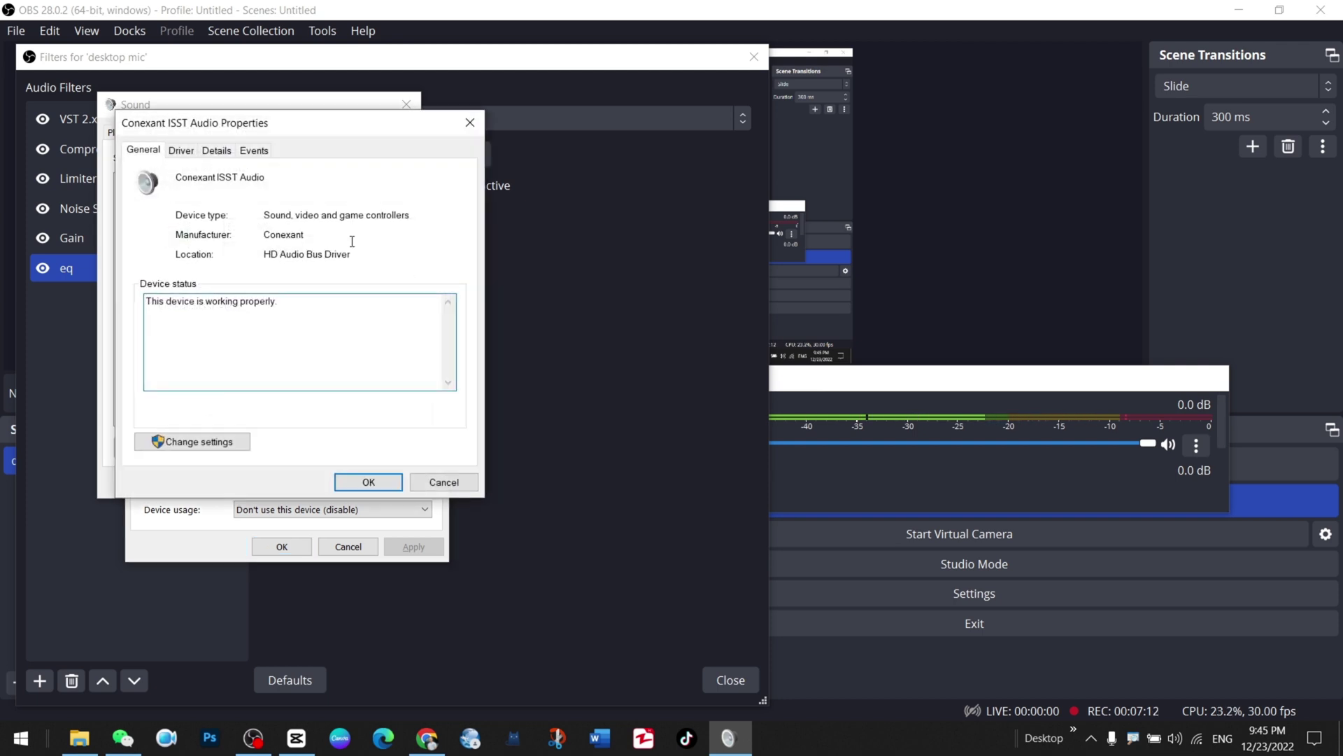
pyautogui.click(180, 150)
pyautogui.click(216, 151)
pyautogui.click(469, 124)
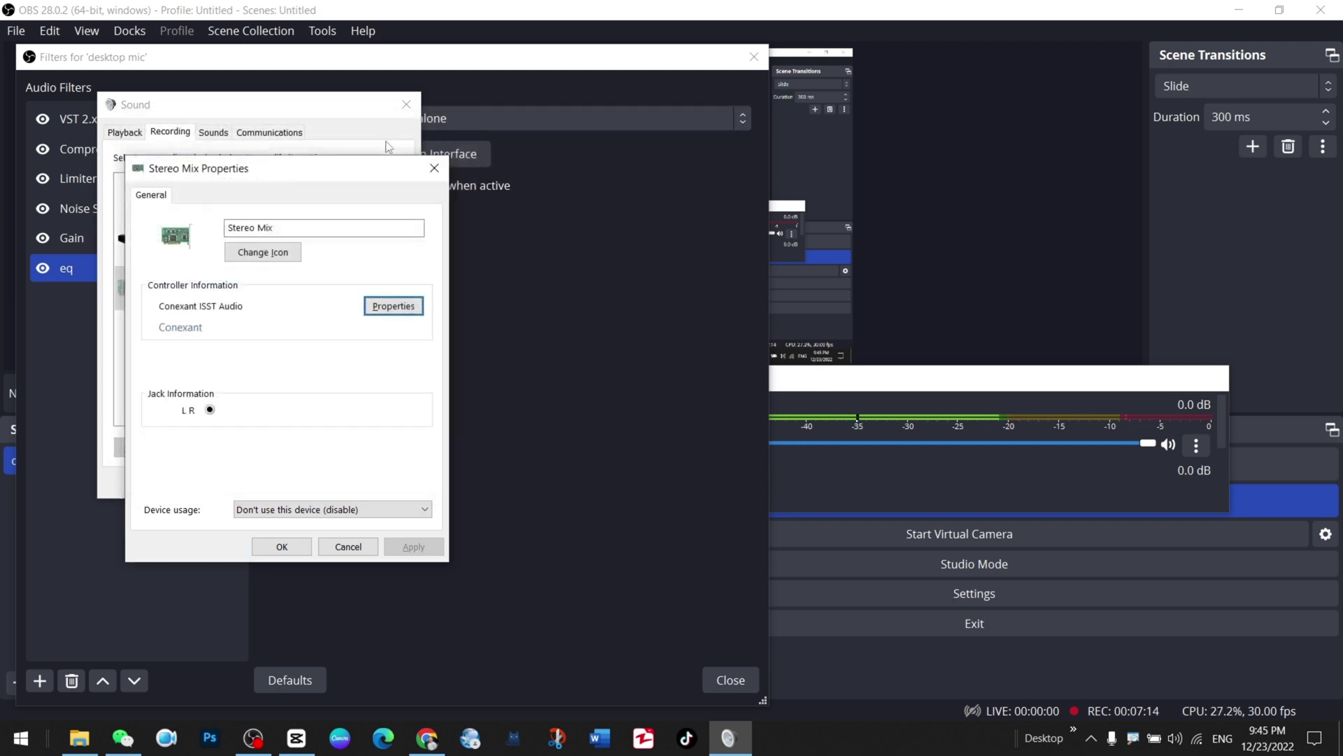
pyautogui.click(434, 168)
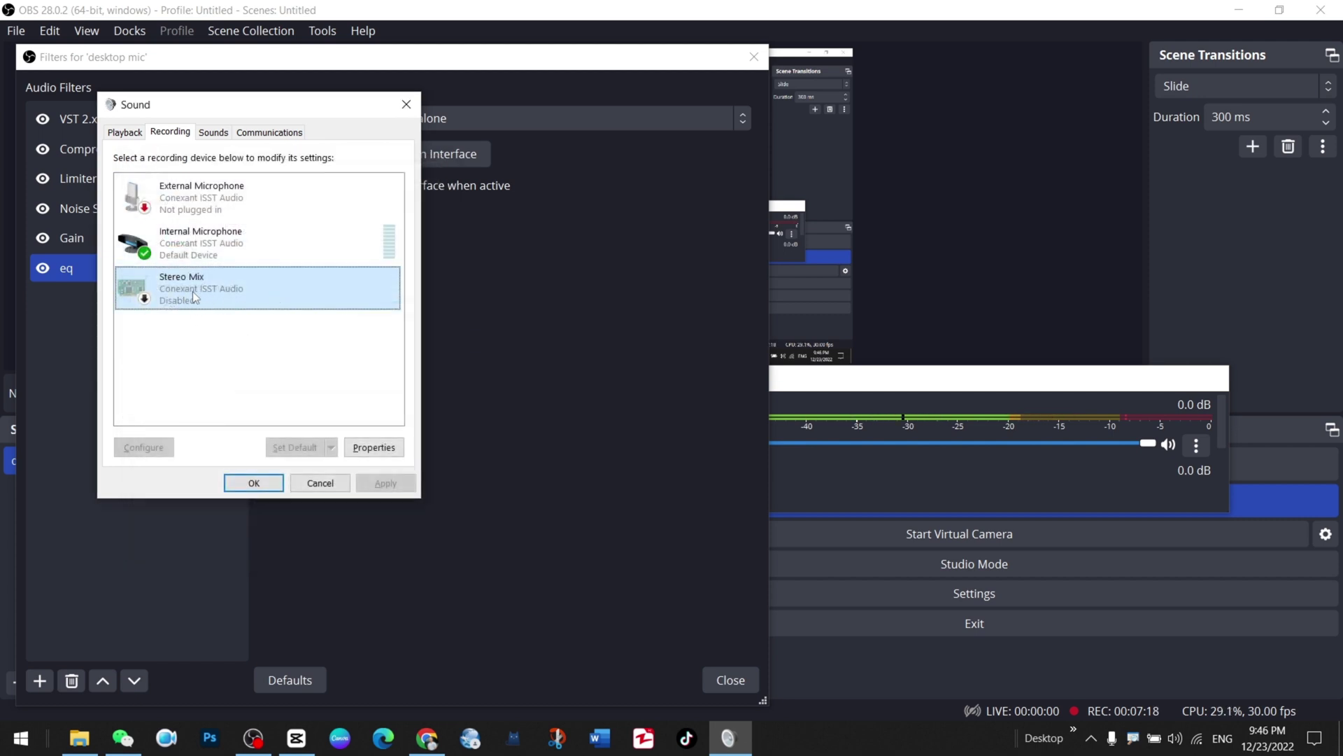
# Check the Internal Microphone's Listen and Levels settings, close Sound, and reposition the Filters window.
pyautogui.doubleClick(199, 241)
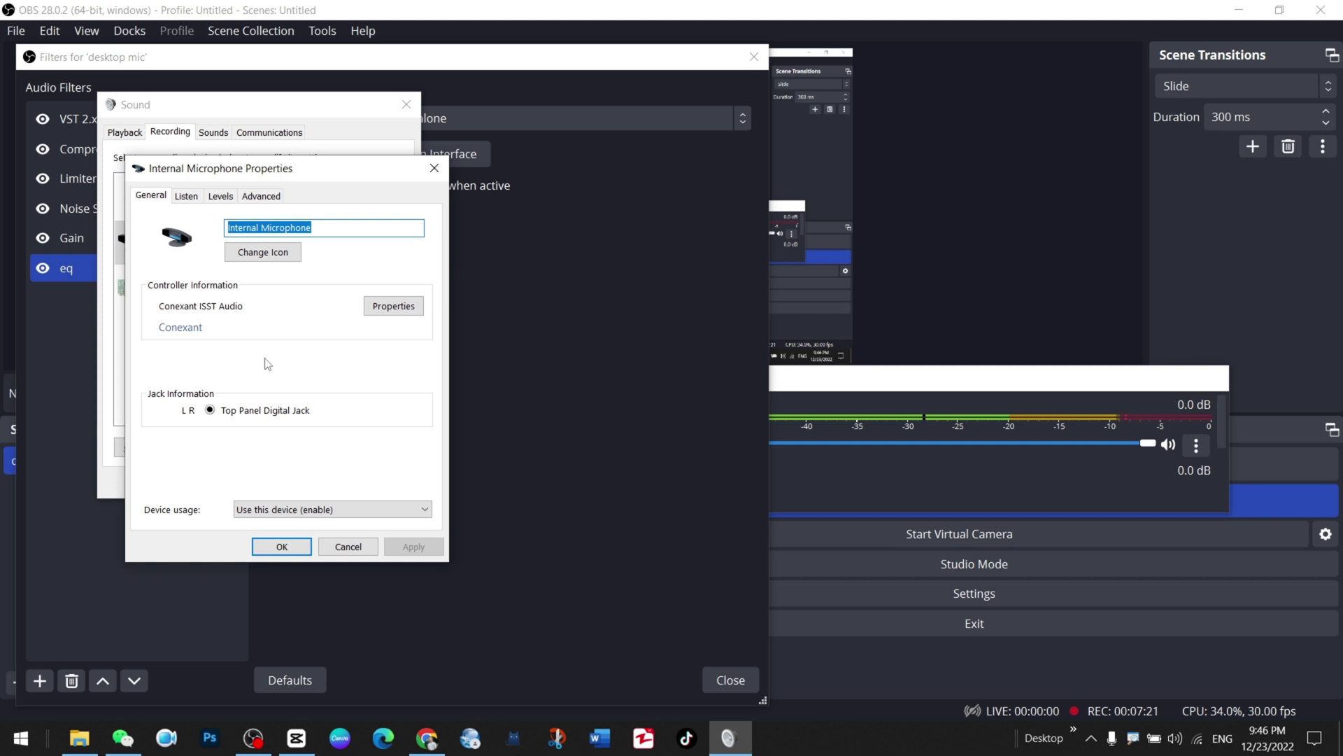
pyautogui.click(198, 196)
pyautogui.click(220, 196)
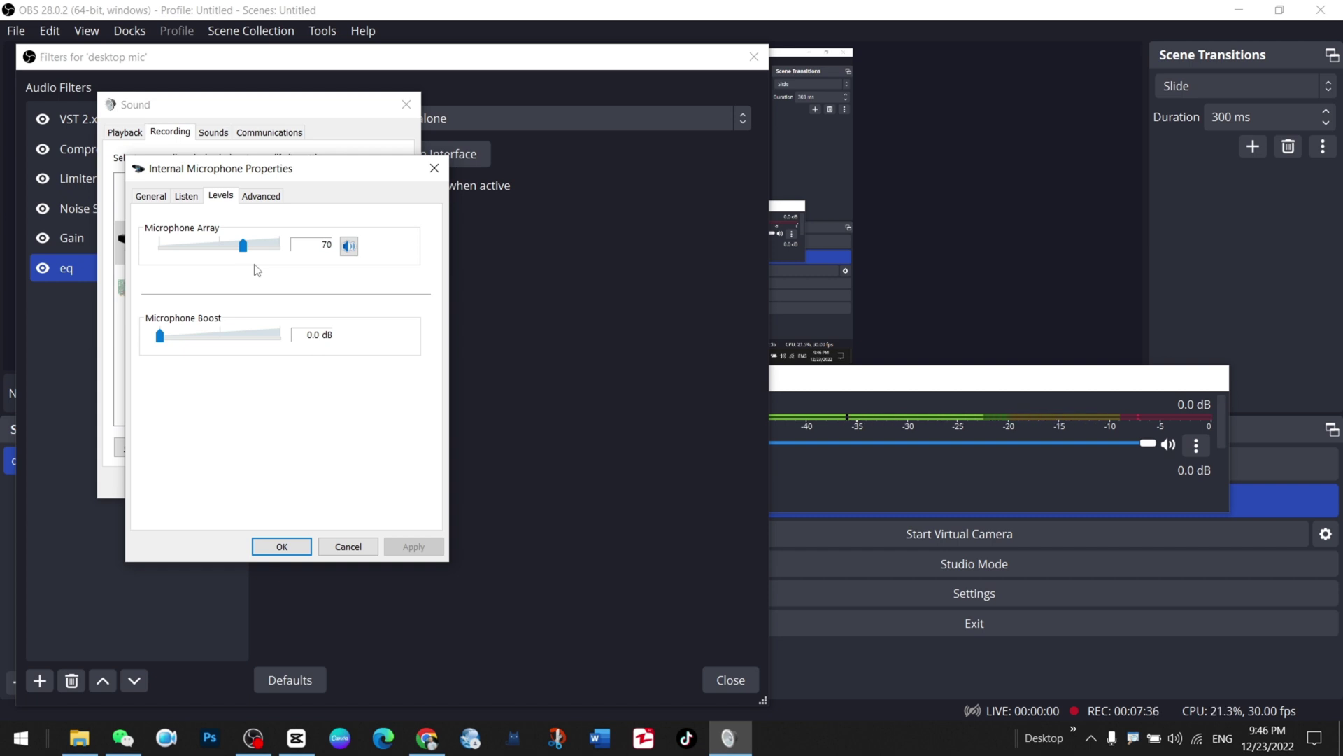
pyautogui.click(406, 106)
pyautogui.moveTo(317, 59); pyautogui.dragTo(448, 75)
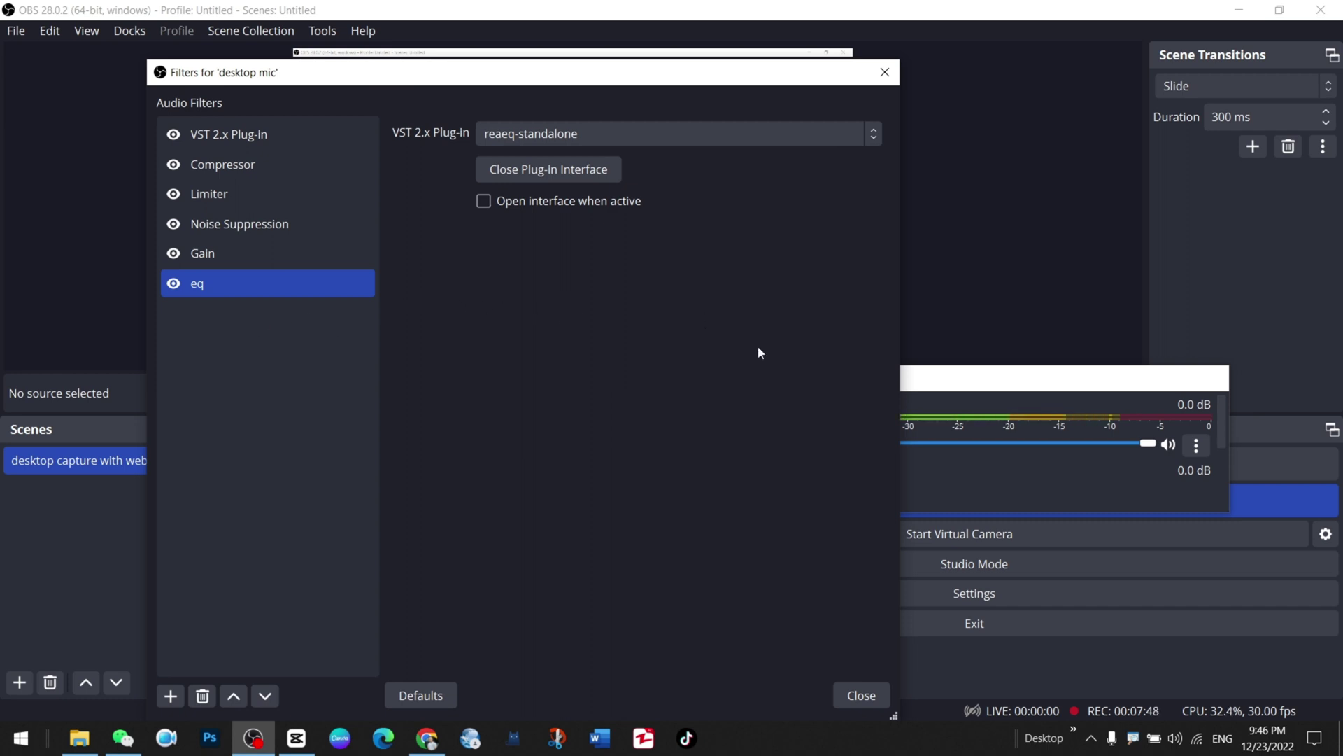
# Show the desktop mic's Gain filter at 7.00 dB, toggling it off and back on.
pyautogui.click(952, 378)
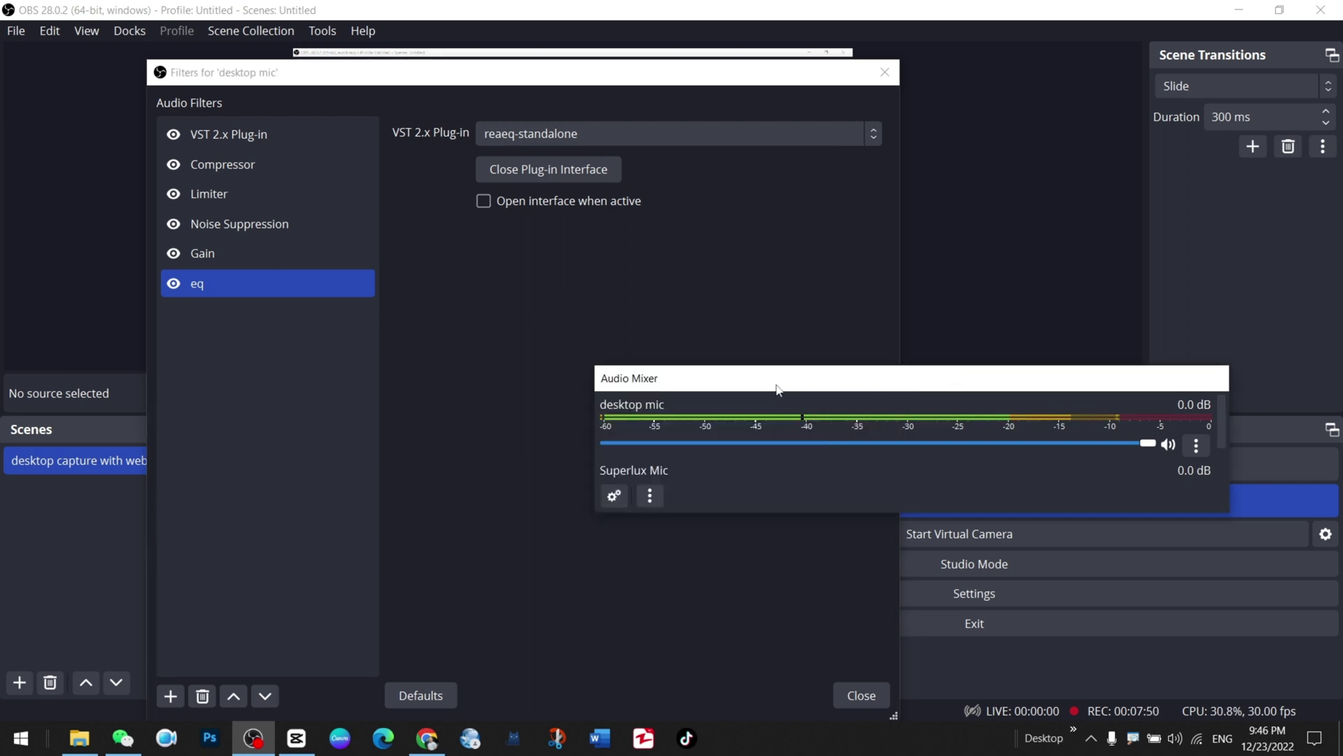
pyautogui.click(211, 256)
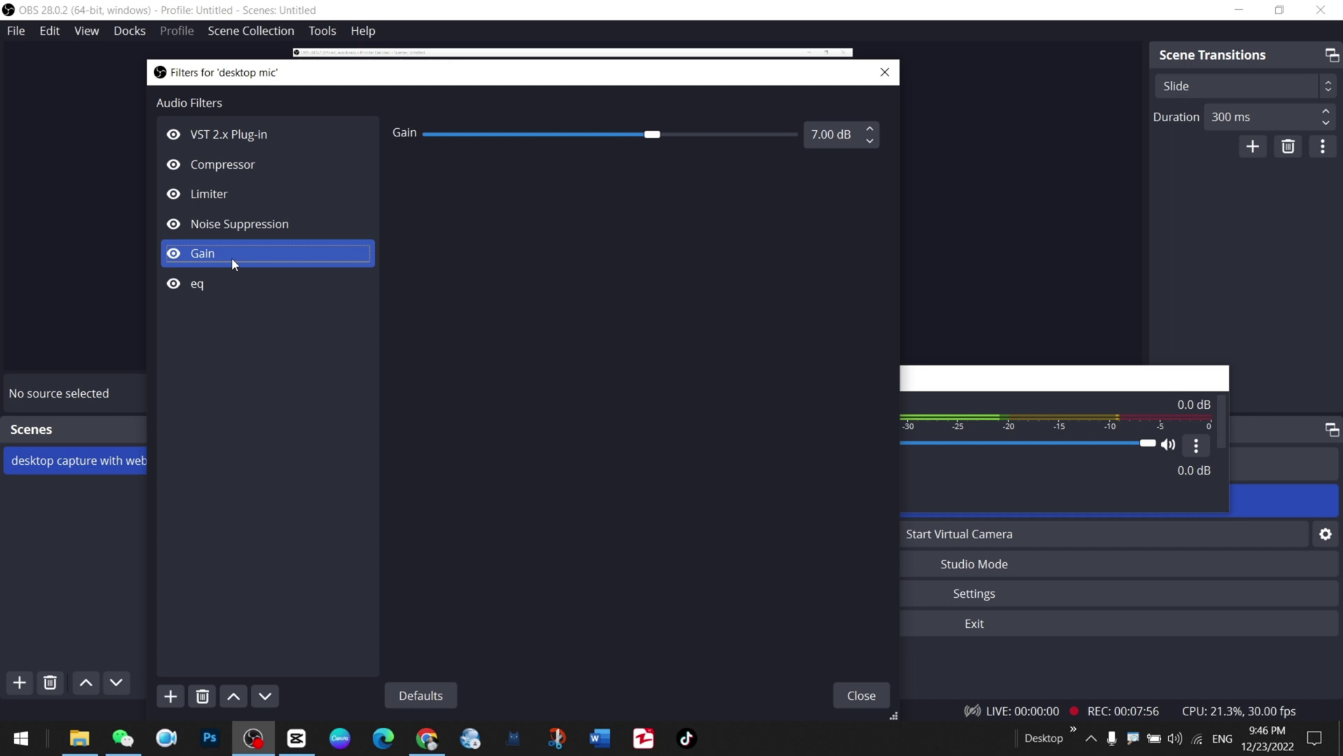
pyautogui.click(170, 255)
pyautogui.click(170, 254)
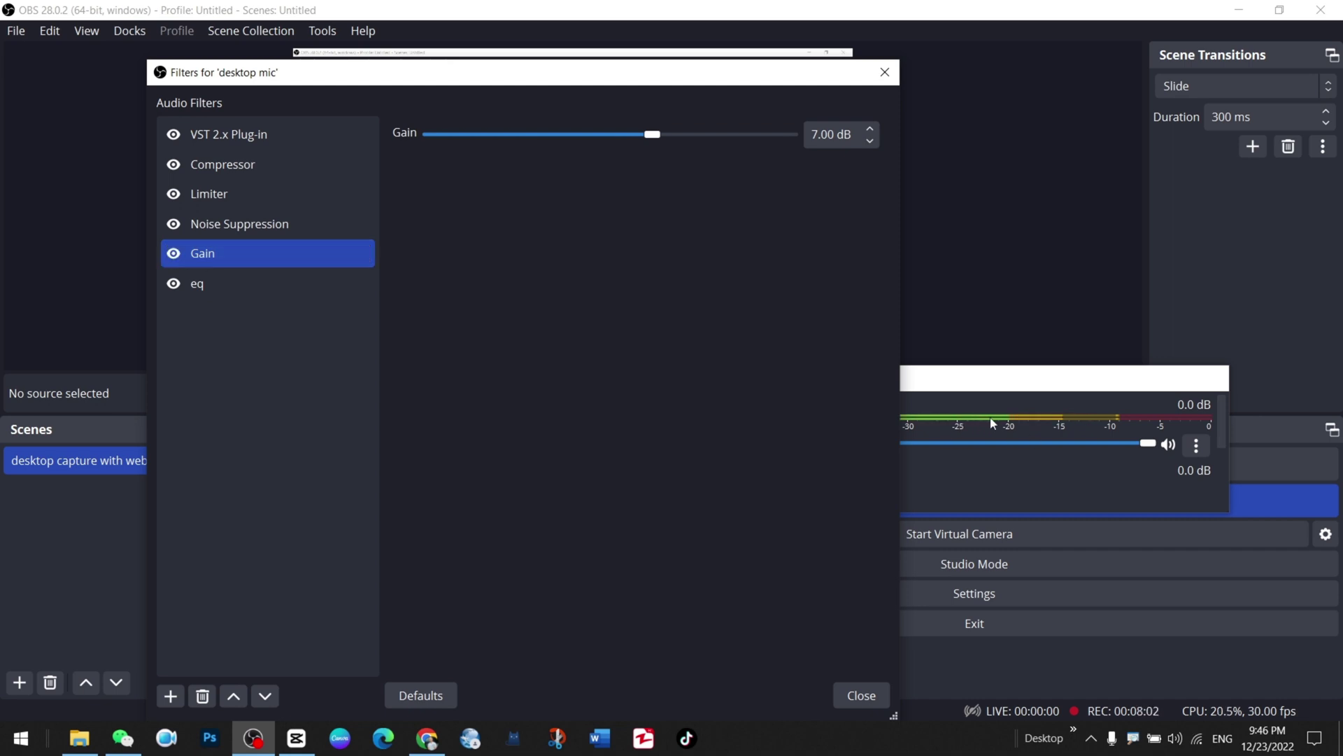